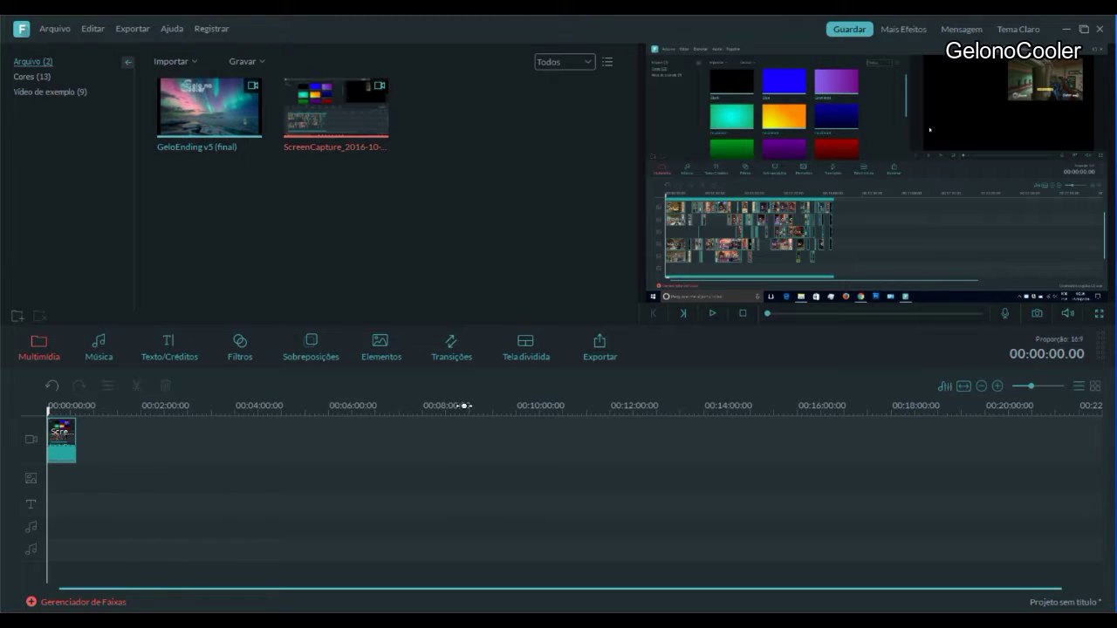
Preview the imported GeloEnding v5 (final) and ScreenCapture clips from the media library.
left_click(210, 152)
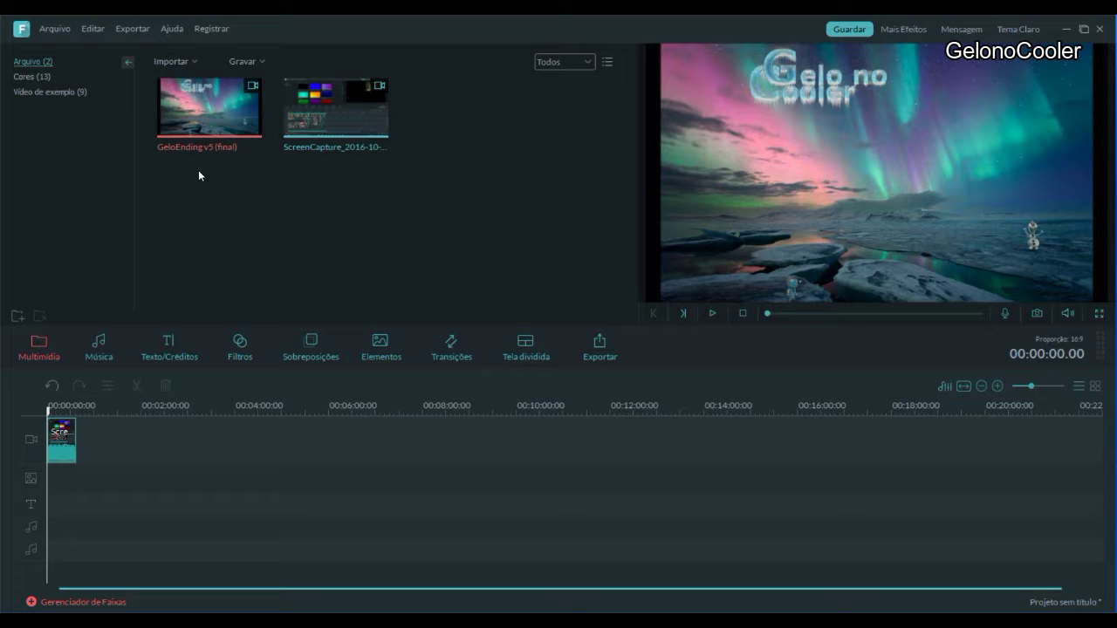
left_click(306, 150)
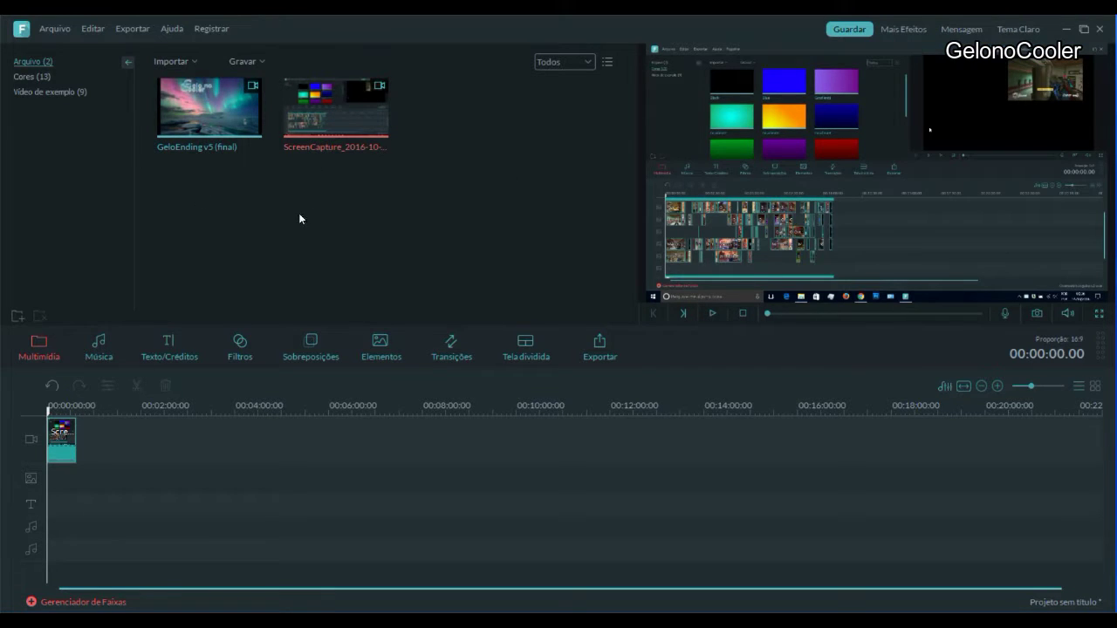
left_click_drag(322, 138, 306, 257)
Try detaching the audio of the ScreenCapture clip on the timeline, and undo the detachment.
left_click(66, 445)
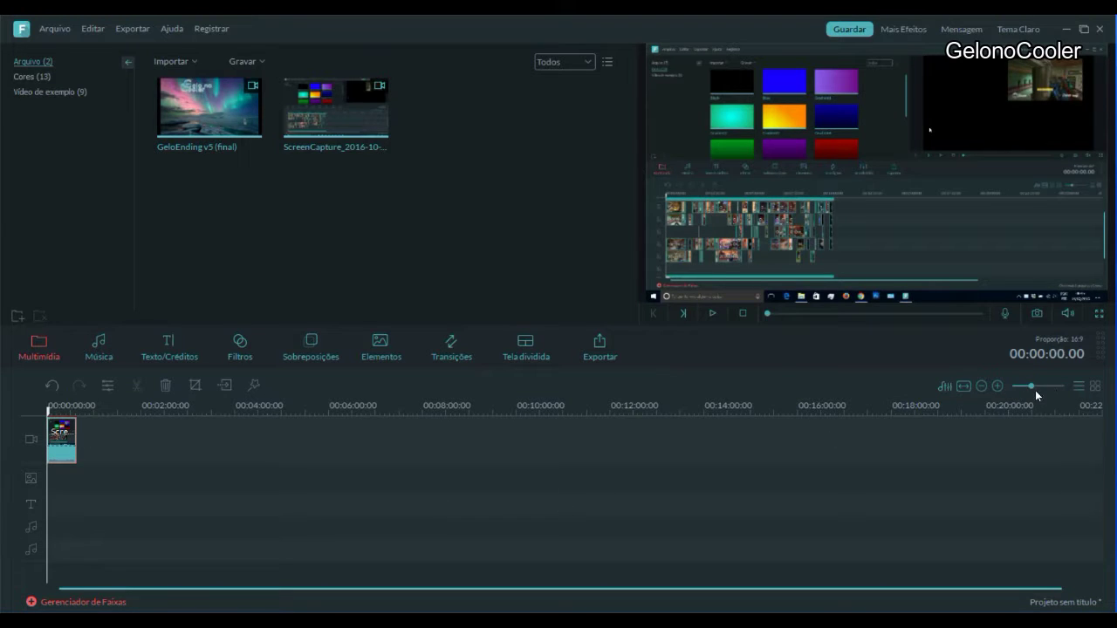
left_click_drag(1031, 385, 1037, 385)
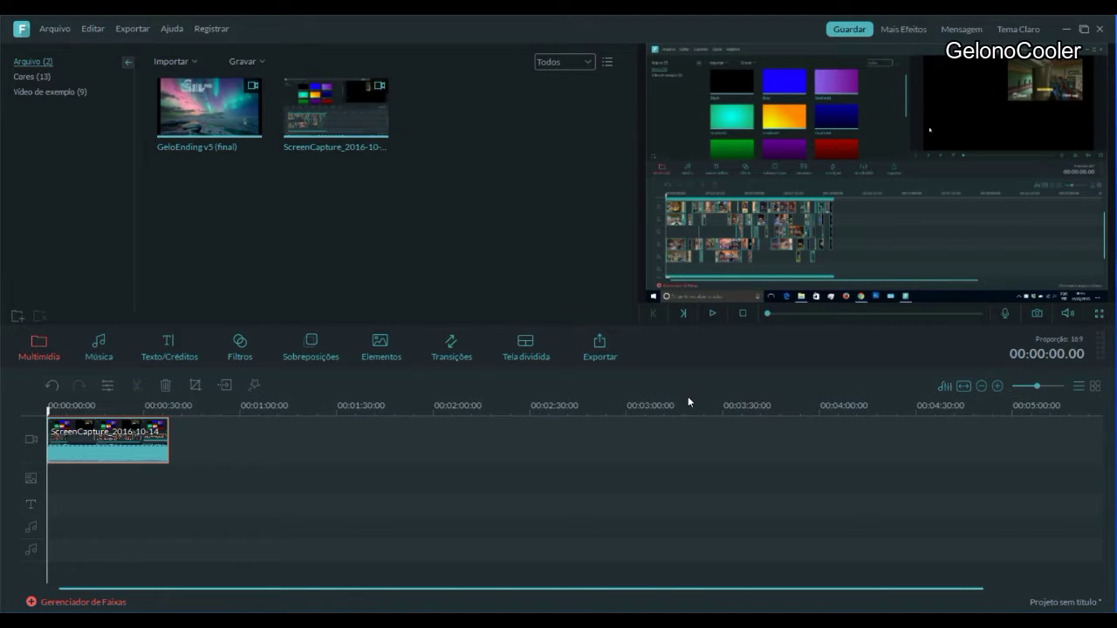
scroll(751, 404, "up", 1)
left_click_drag(797, 405, 954, 405)
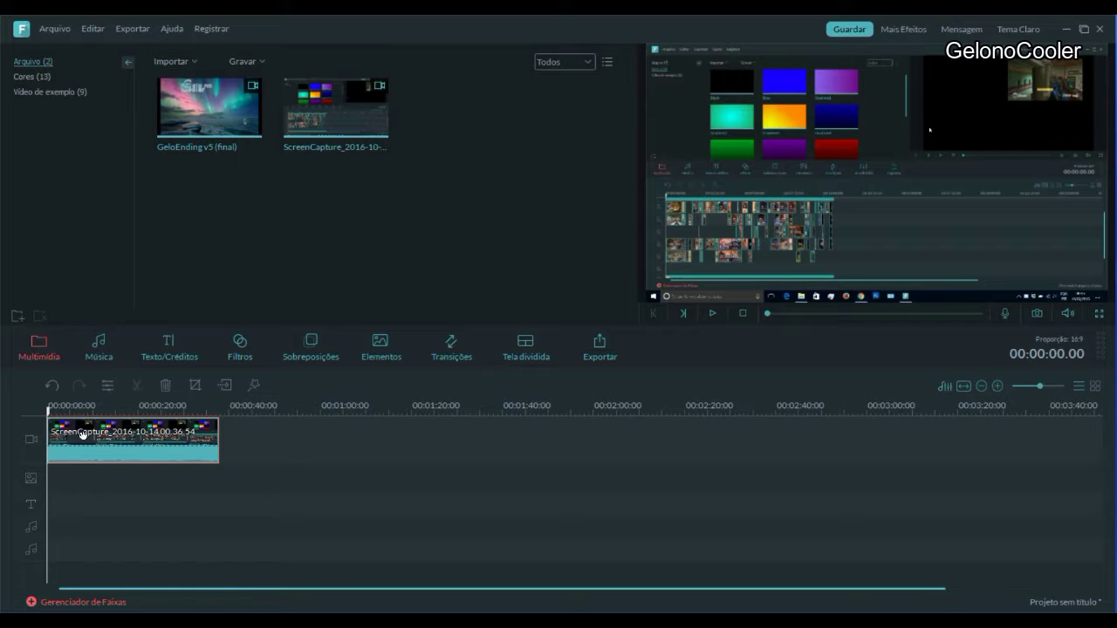
right_click(128, 435)
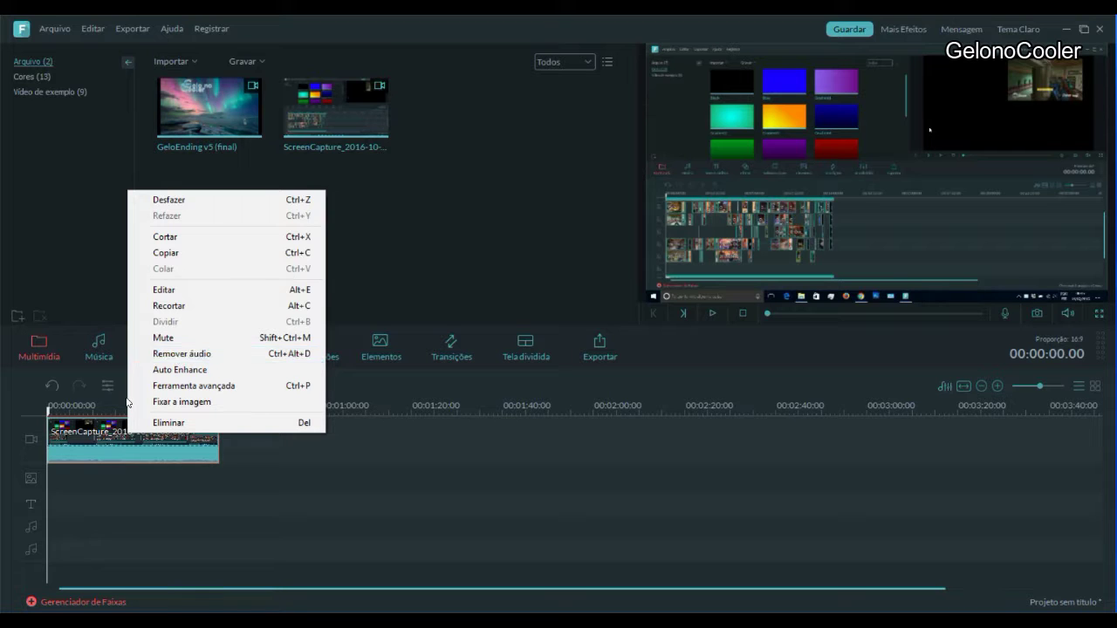
left_click(173, 358)
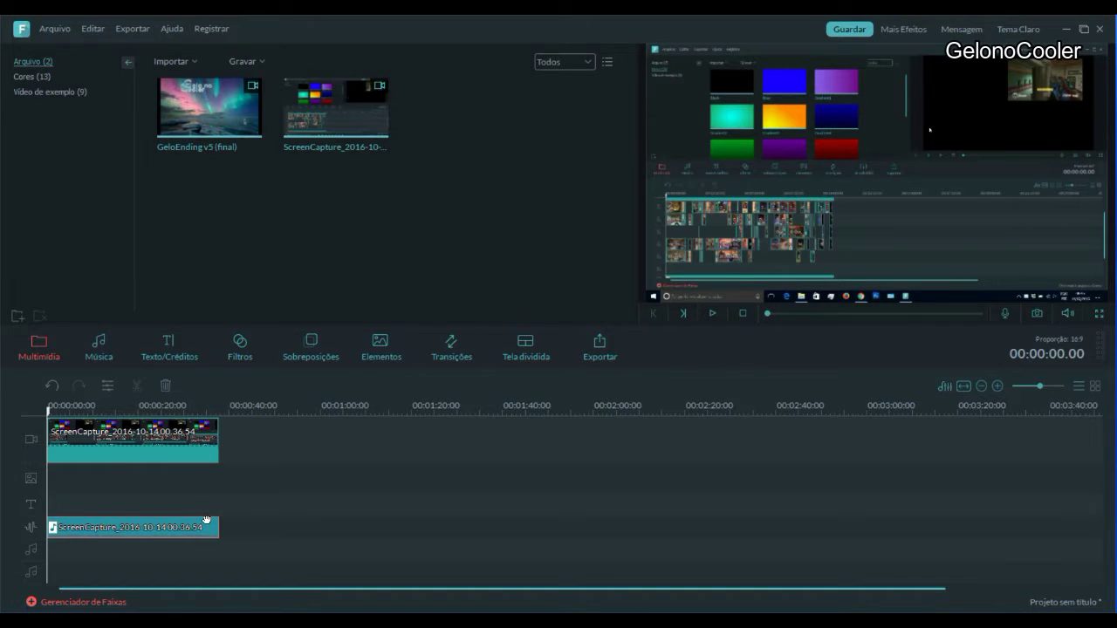
key("ctrl+z")
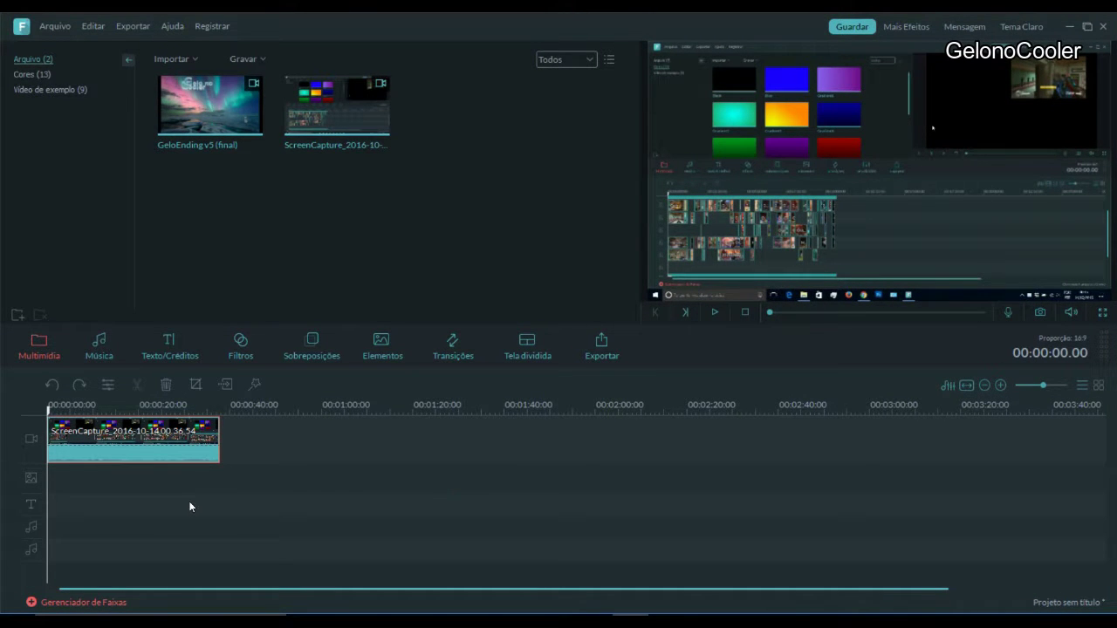
Examine the audio and video adjustment settings of the ScreenCapture clip and close them without changes.
double_click(191, 450)
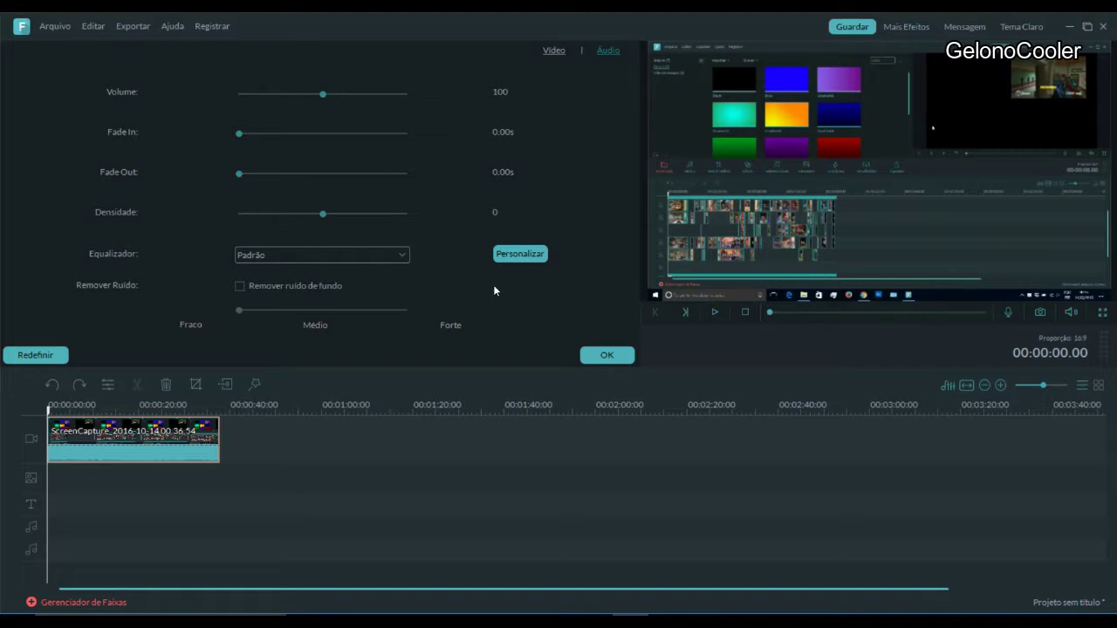
left_click(558, 52)
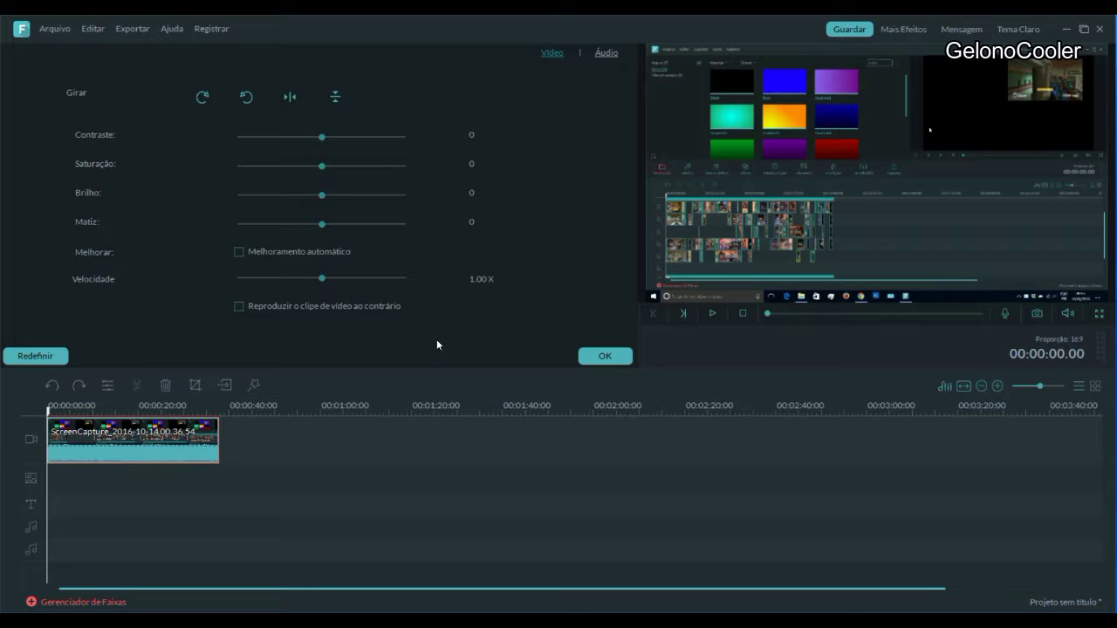
left_click(611, 354)
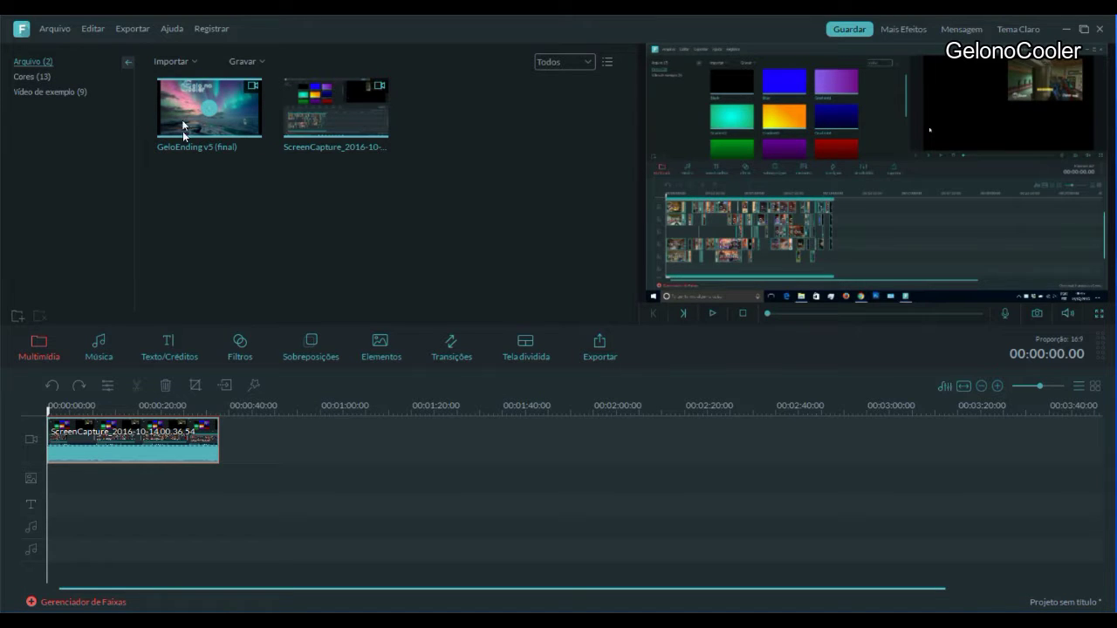
Browse the sample videos, the colour clips and the favourite transitions.
left_click(62, 92)
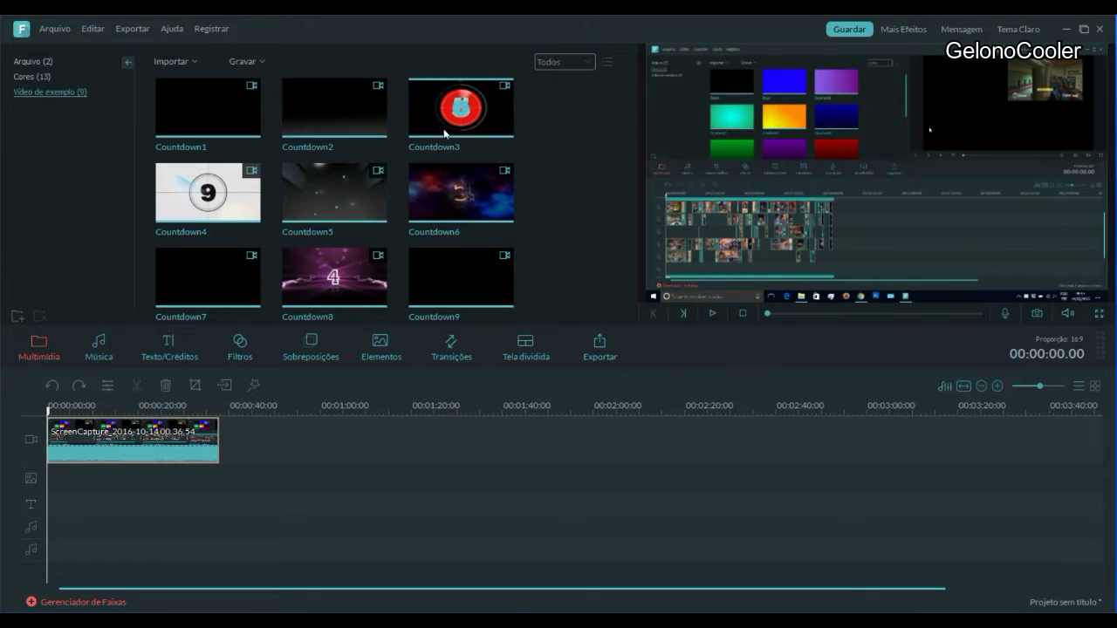
left_click(26, 78)
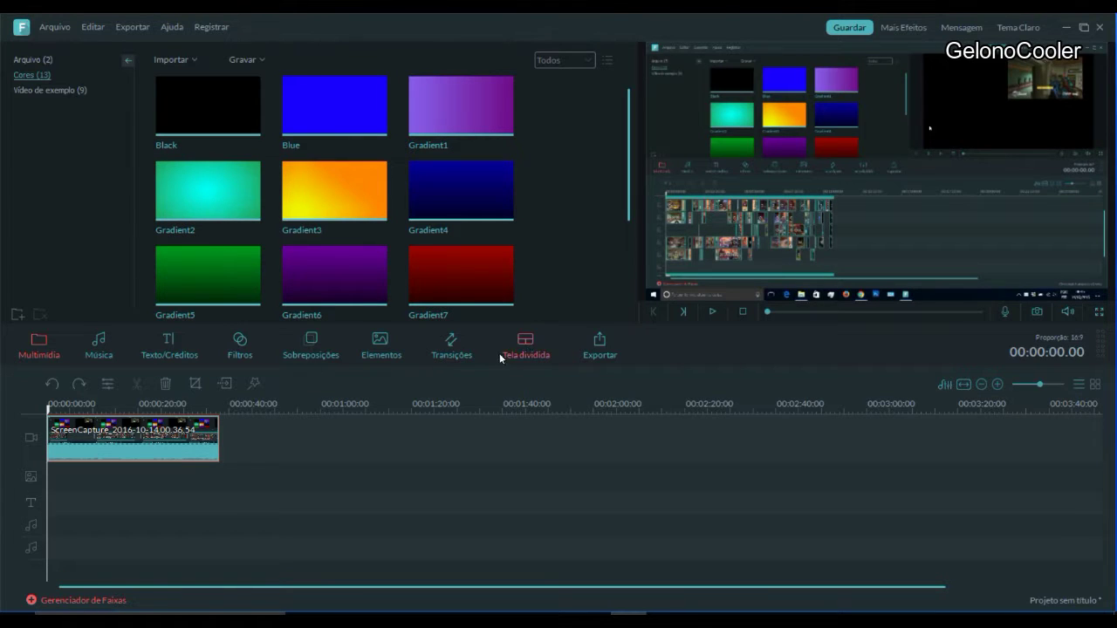
left_click(463, 353)
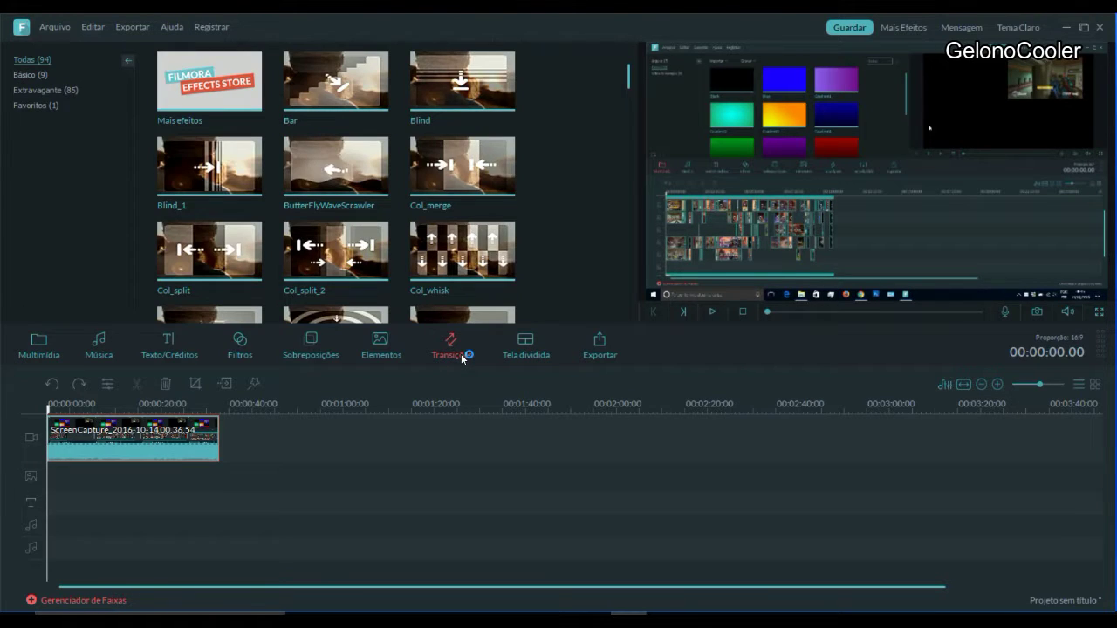
left_click(42, 105)
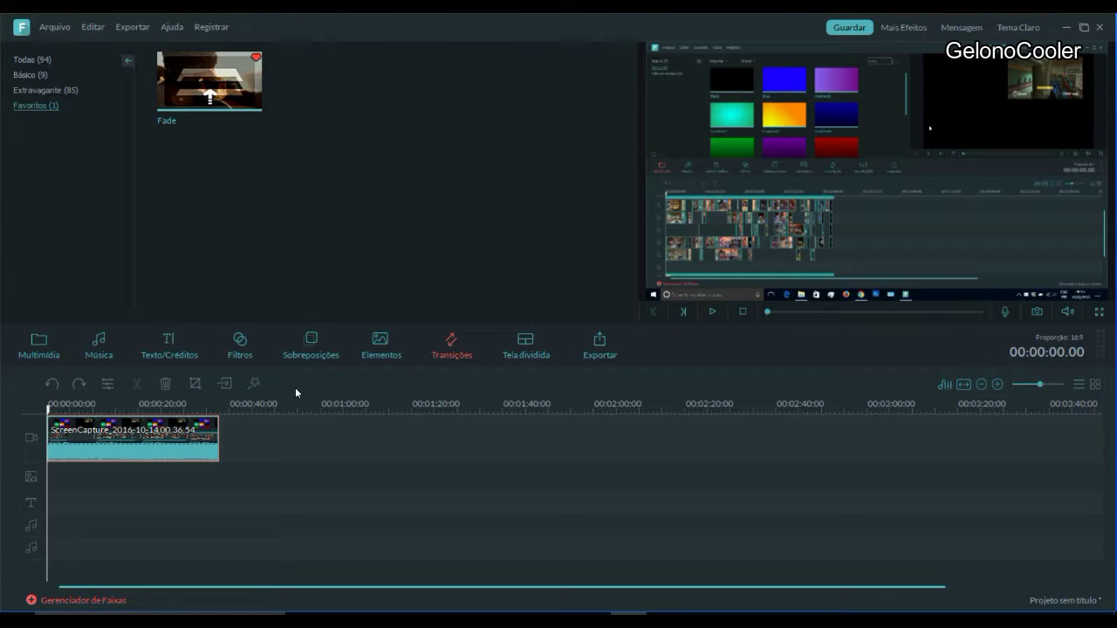
Insert the Black colour clip before the ScreenCapture clip and set its duration to 2 seconds.
left_click(38, 345)
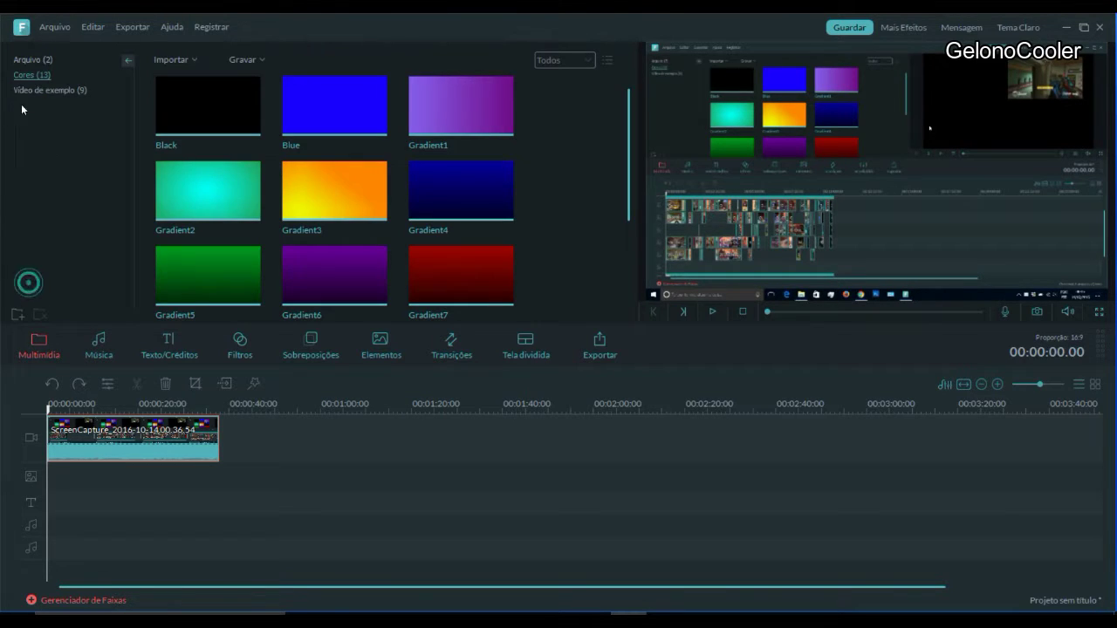
left_click_drag(101, 333, 61, 424)
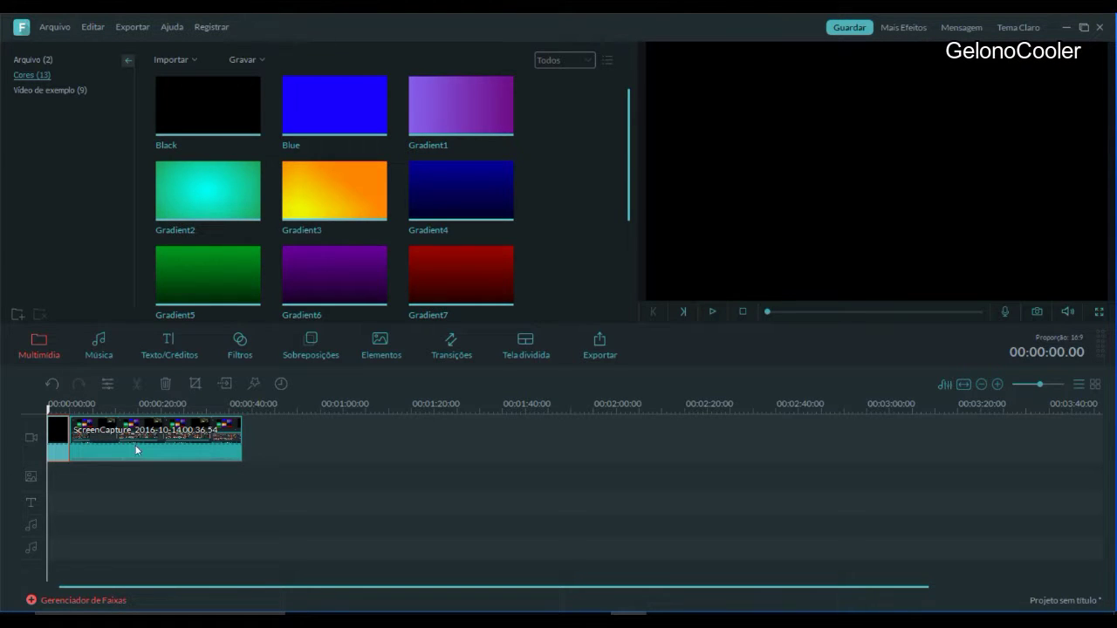
left_click(64, 459)
double_click(67, 446)
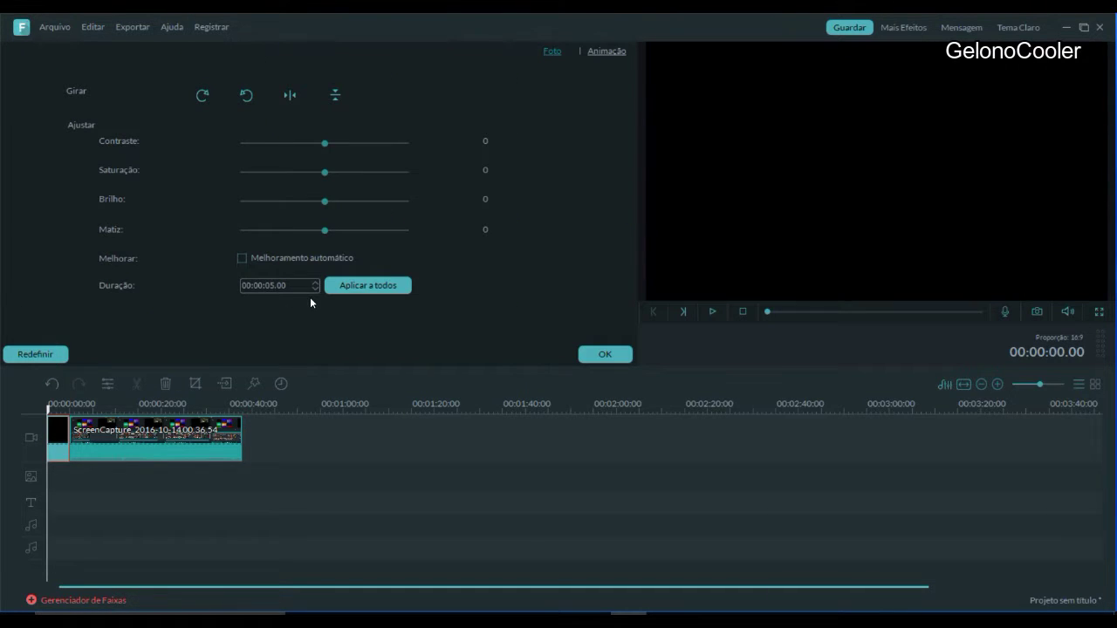
left_click(316, 289)
left_click(316, 288)
left_click(316, 289)
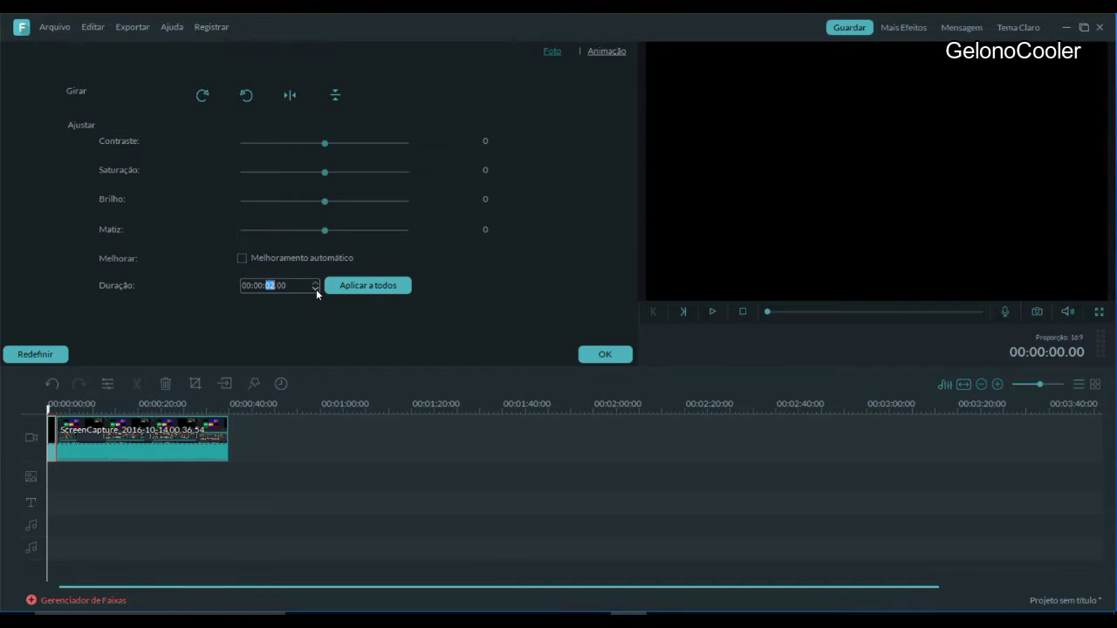
left_click(594, 352)
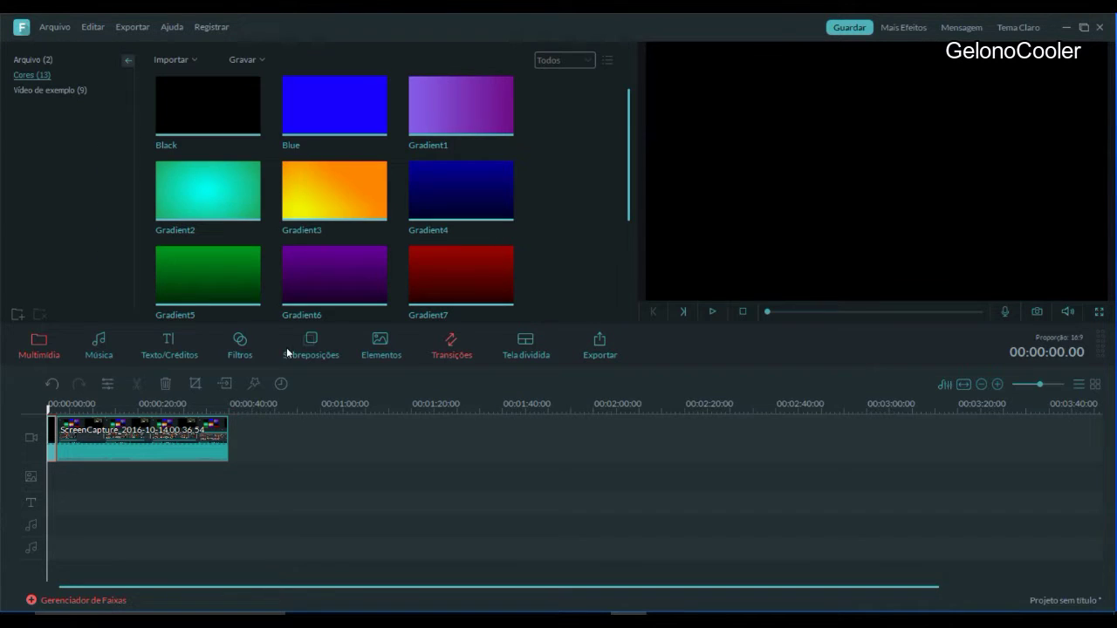
Add the favourite Fade transition between the black clip and the ScreenCapture clip, and play the fade-in.
left_click(467, 356)
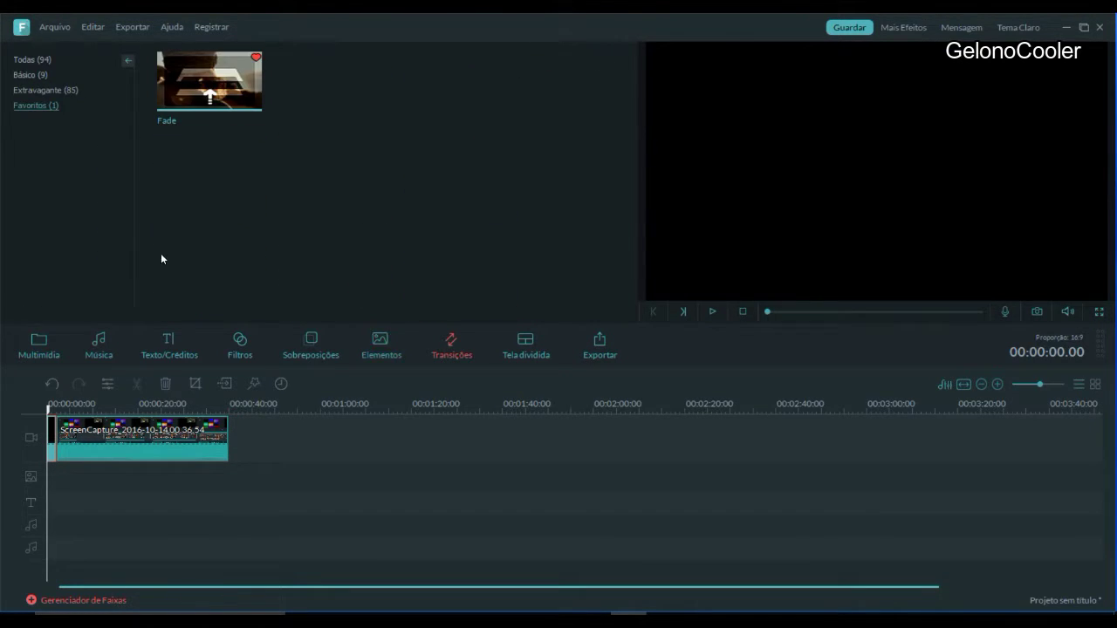
left_click_drag(192, 72, 146, 430)
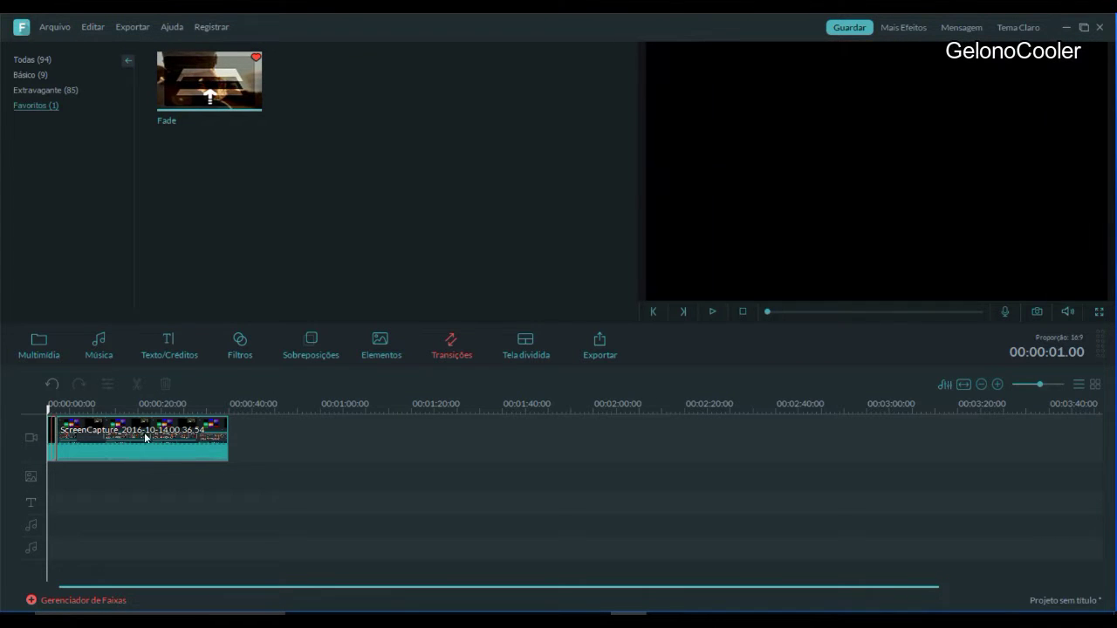
left_click(742, 312)
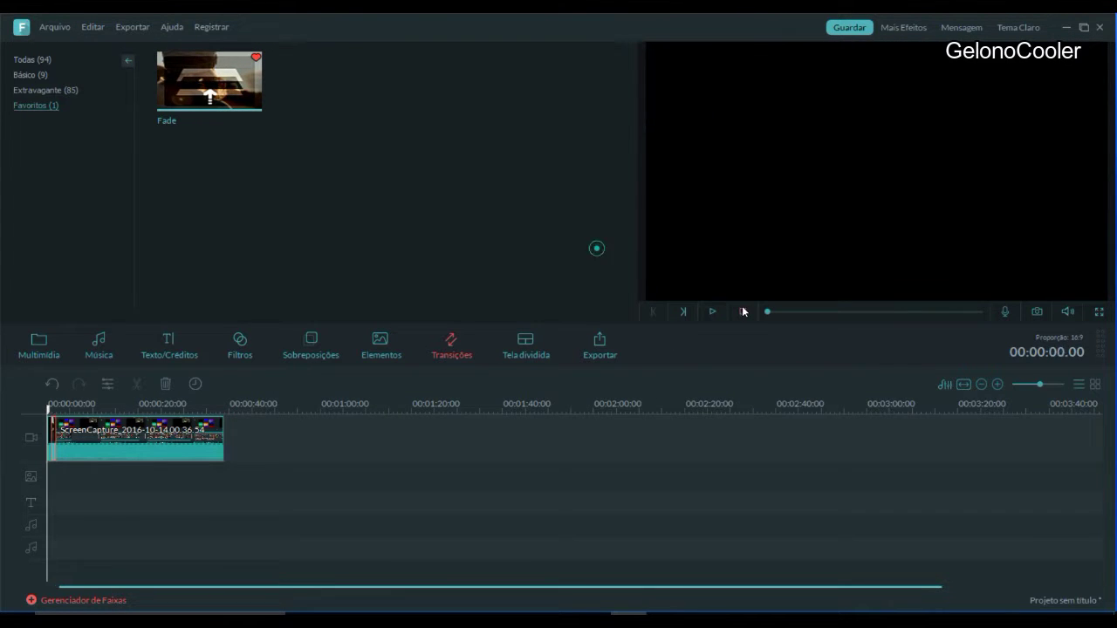
left_click(712, 312)
left_click(742, 313)
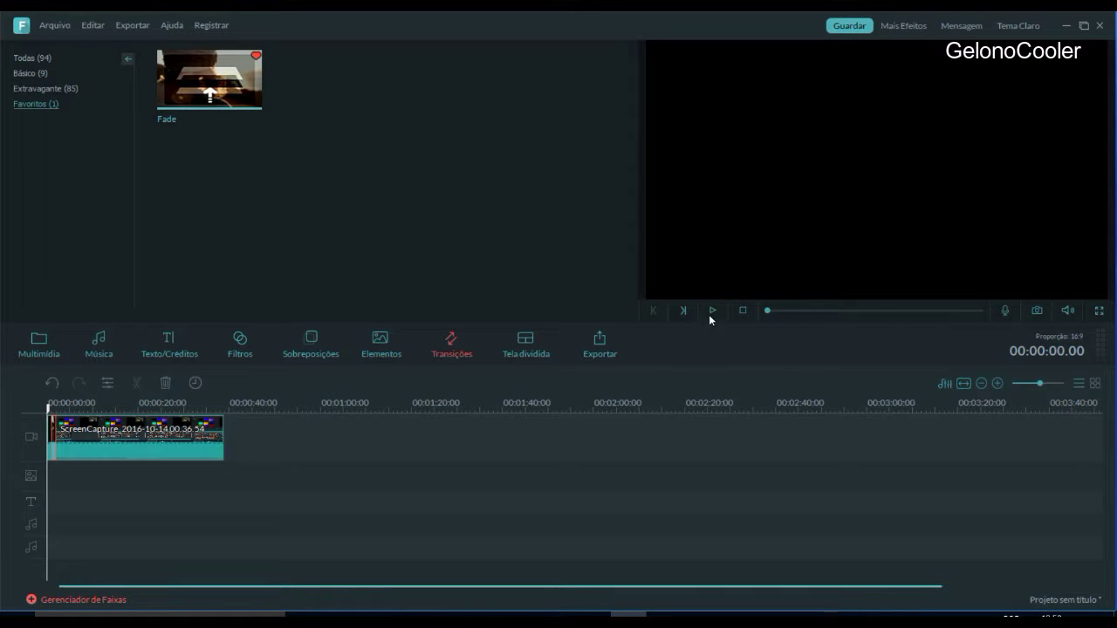
left_click(710, 312)
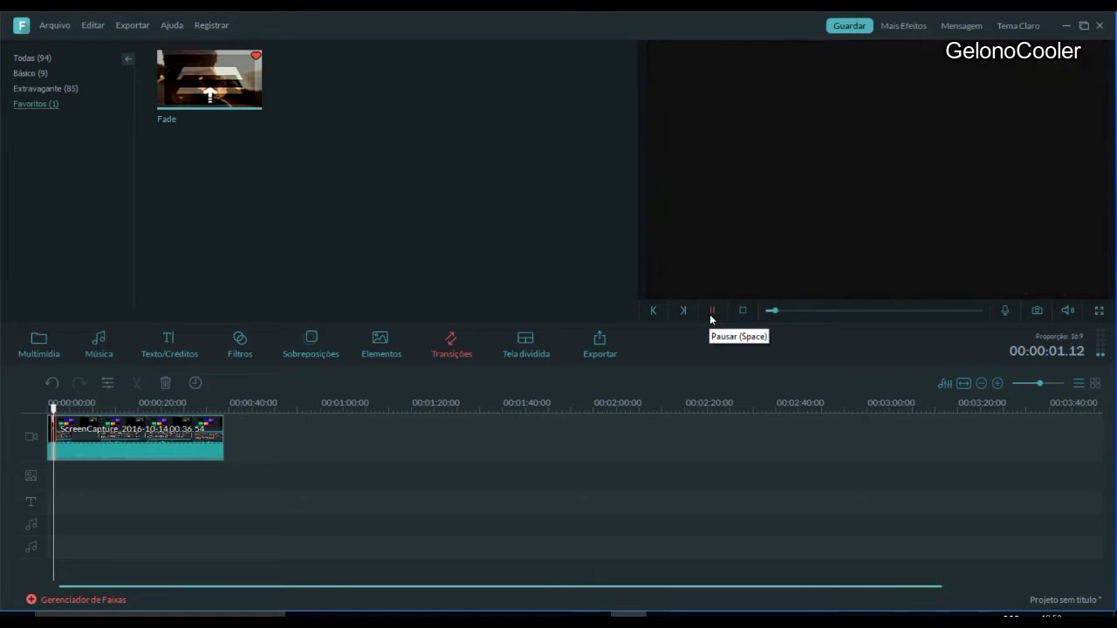
left_click(743, 311)
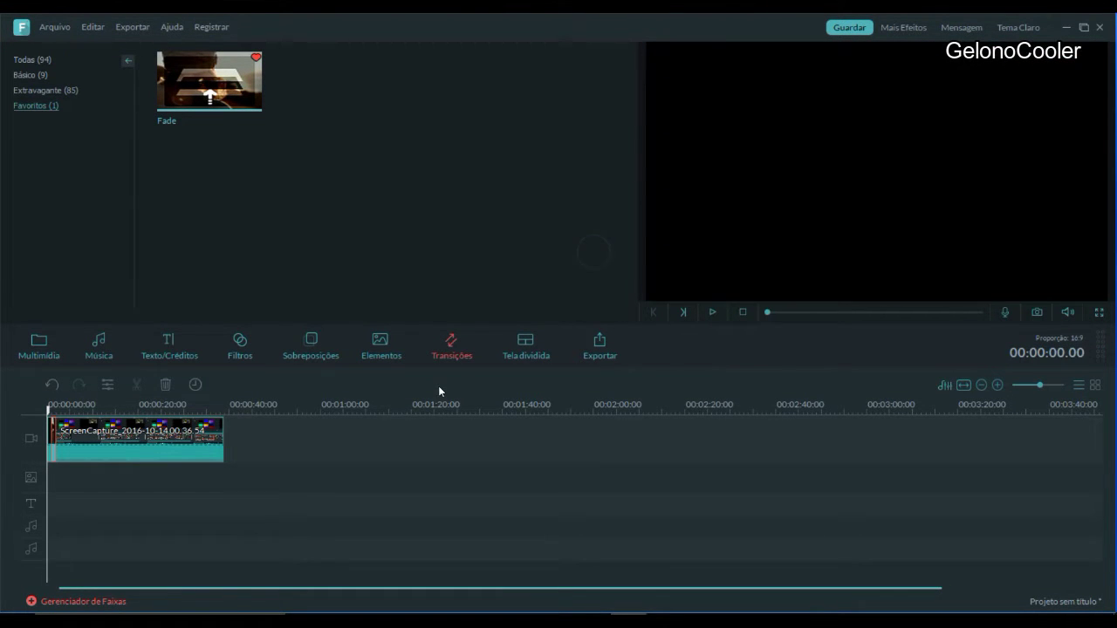
Apply the Fade transition to the end of the ScreenCapture clip and play the fade-out.
left_click(209, 411)
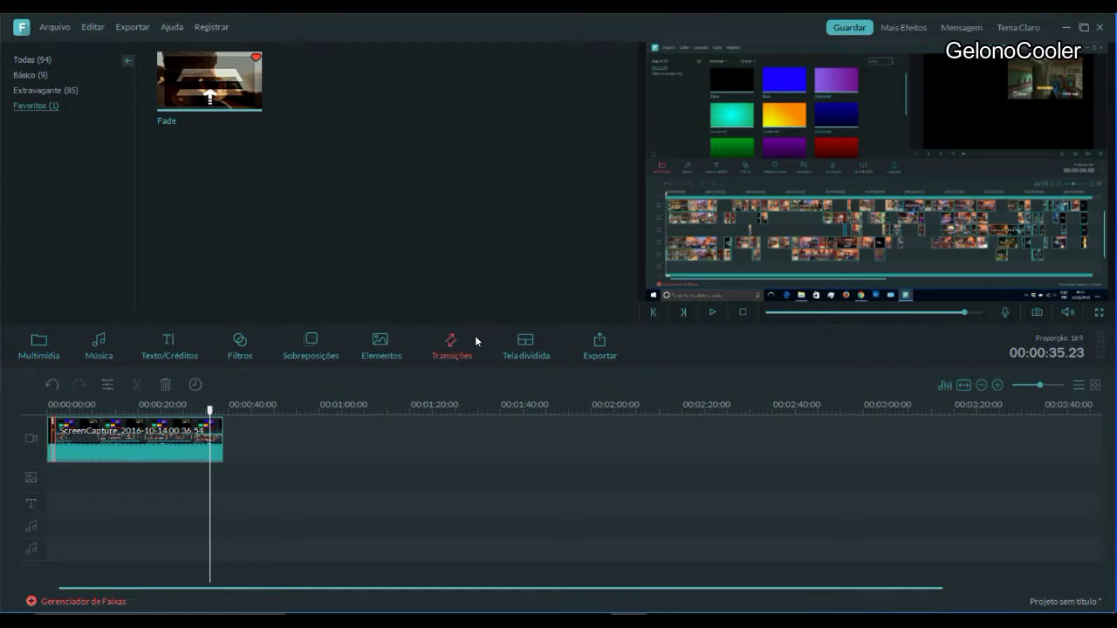
left_click(223, 109)
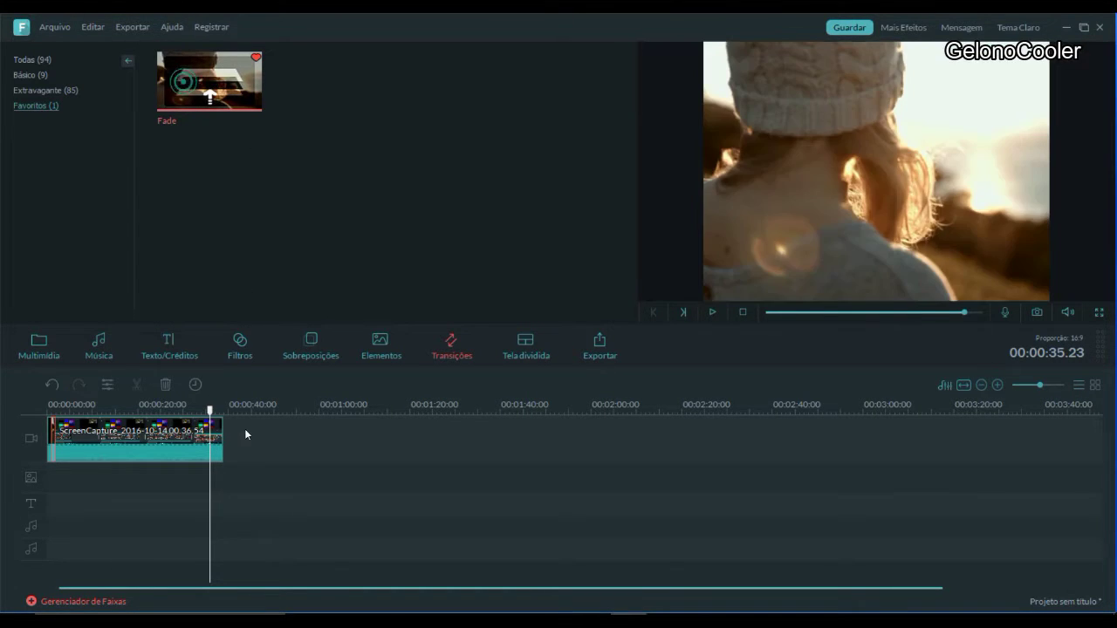
left_click(217, 425)
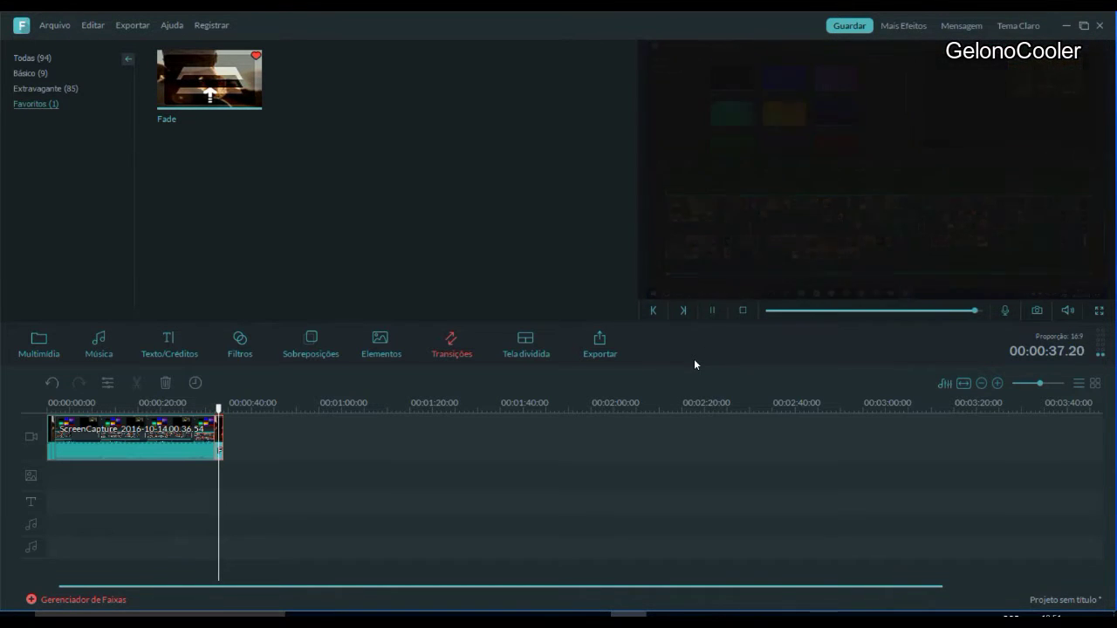
left_click(743, 313)
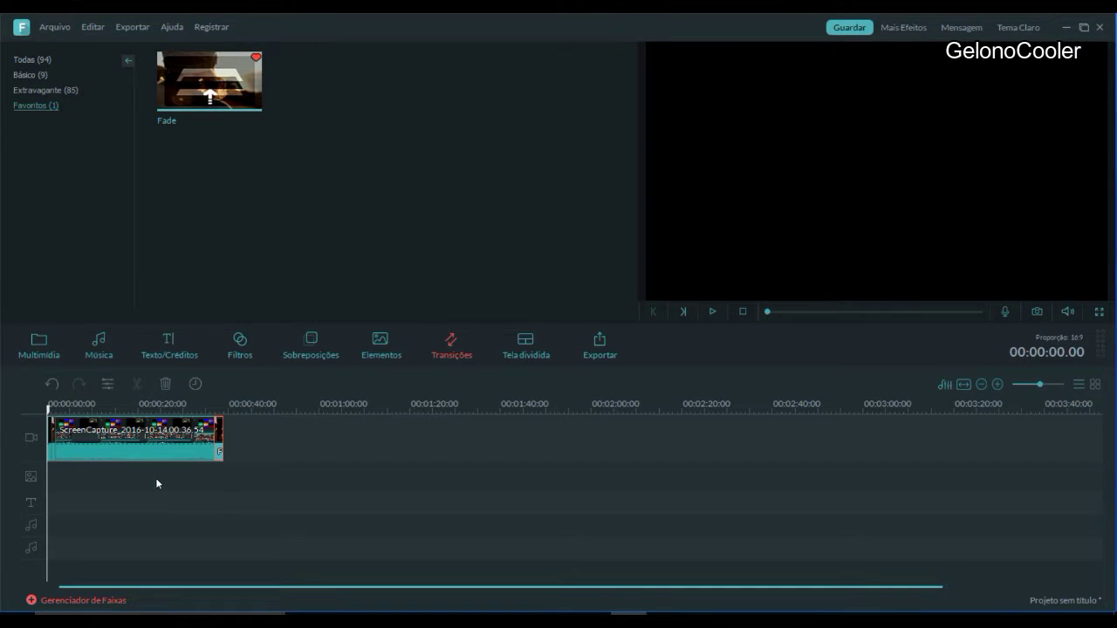
Look through the music library and the credit titles, and play a preview of the Far far away title.
left_click(103, 355)
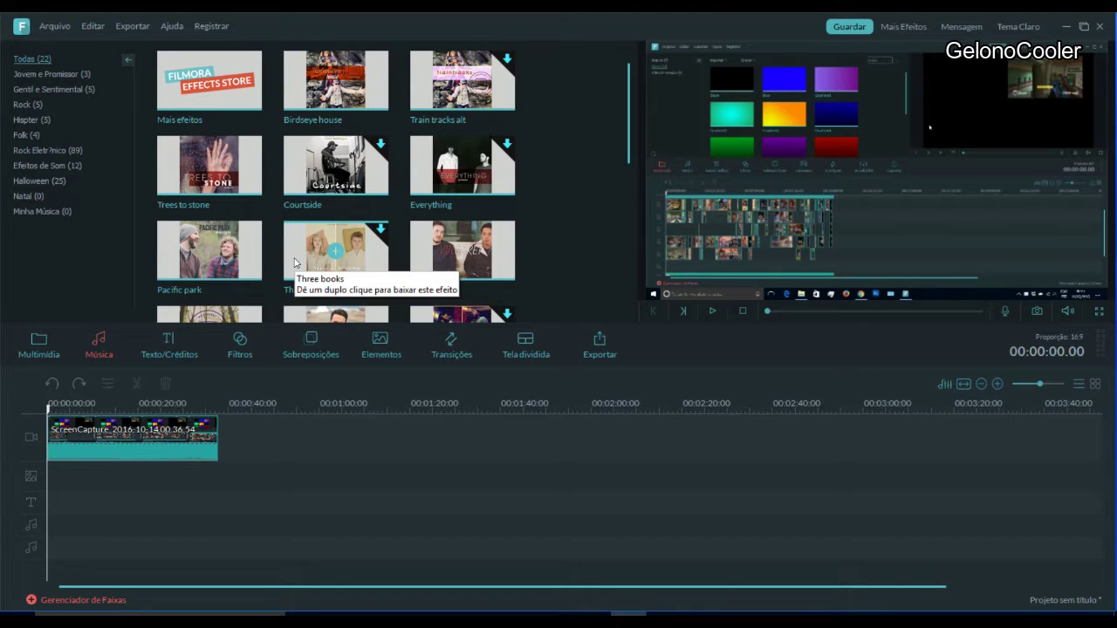
left_click(179, 352)
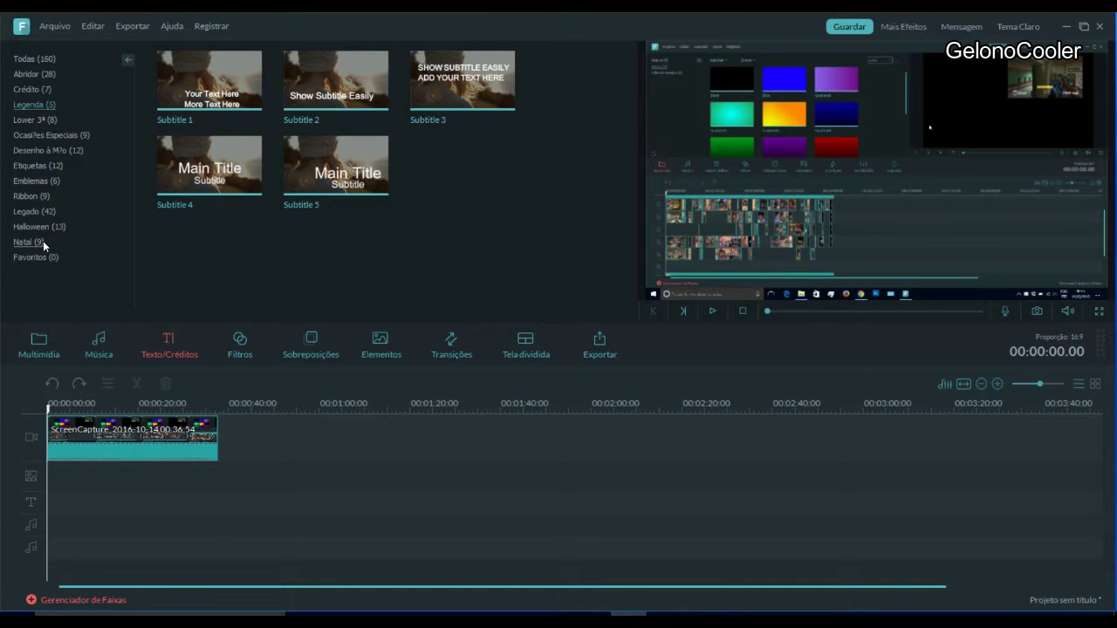
left_click(26, 88)
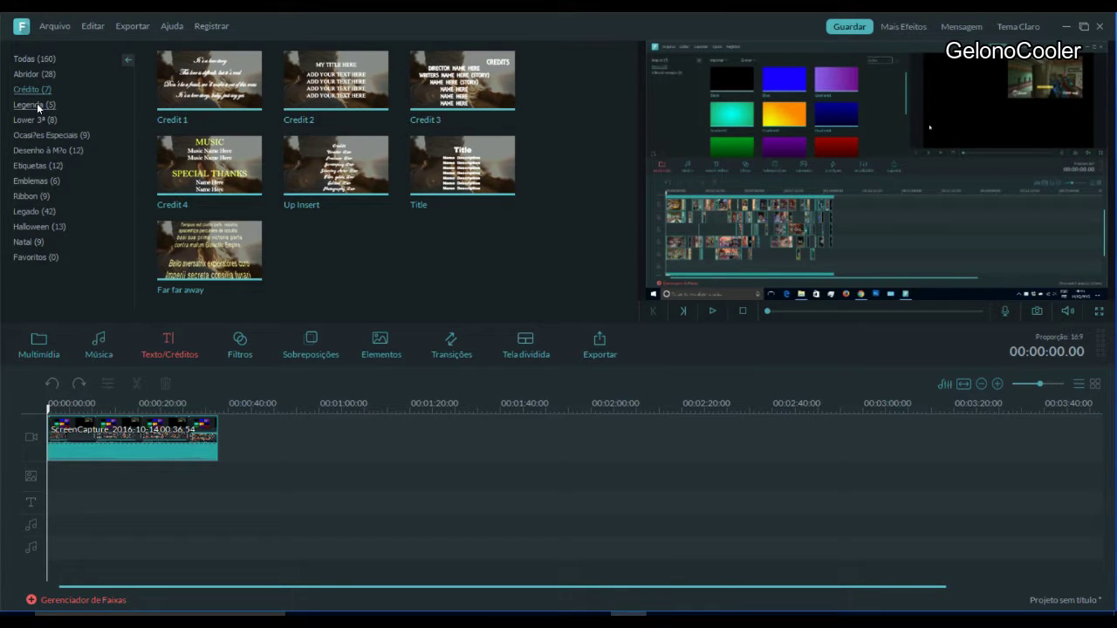
left_click(206, 246)
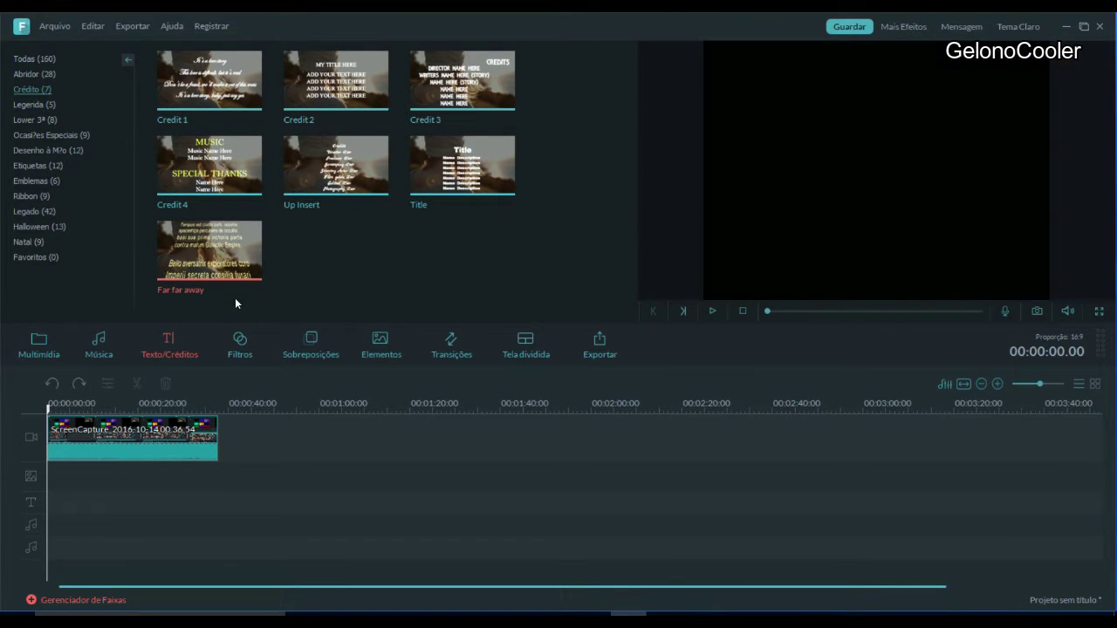
left_click(711, 311)
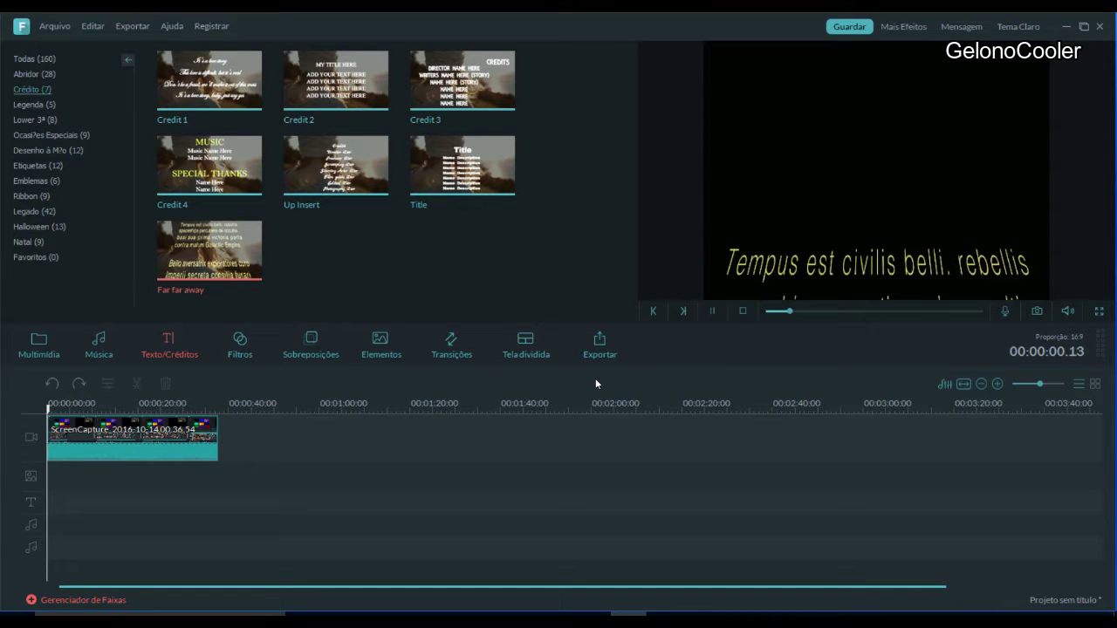
Stop the title preview and place the Subtitle 4 title at the start of the text track.
left_click(740, 313)
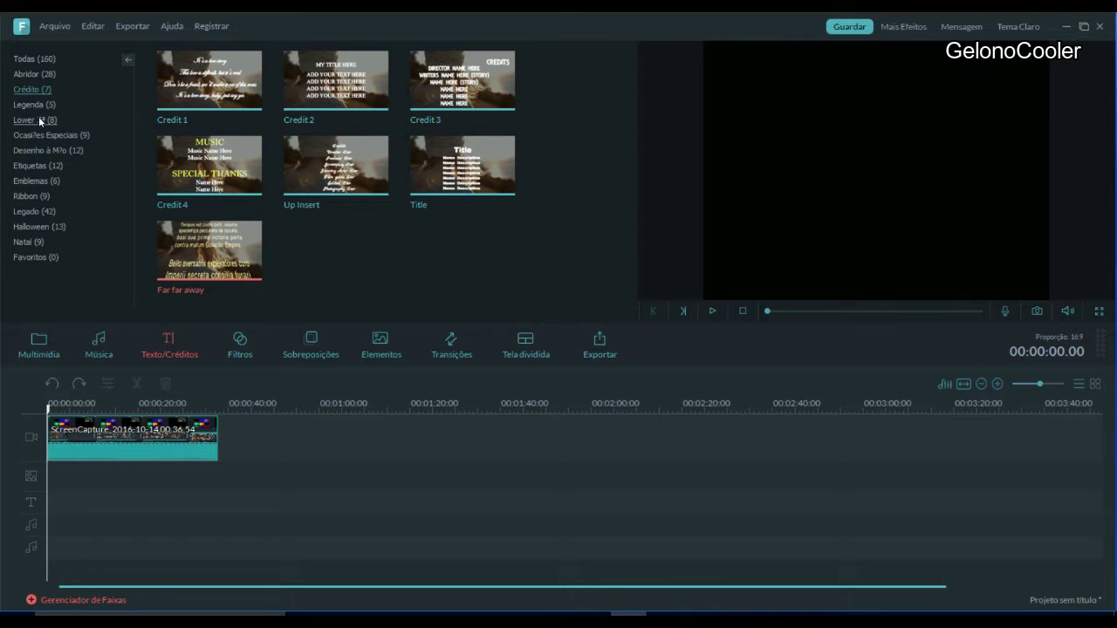
left_click(38, 108)
mouse_move(233, 184)
left_click_drag(233, 185, 53, 509)
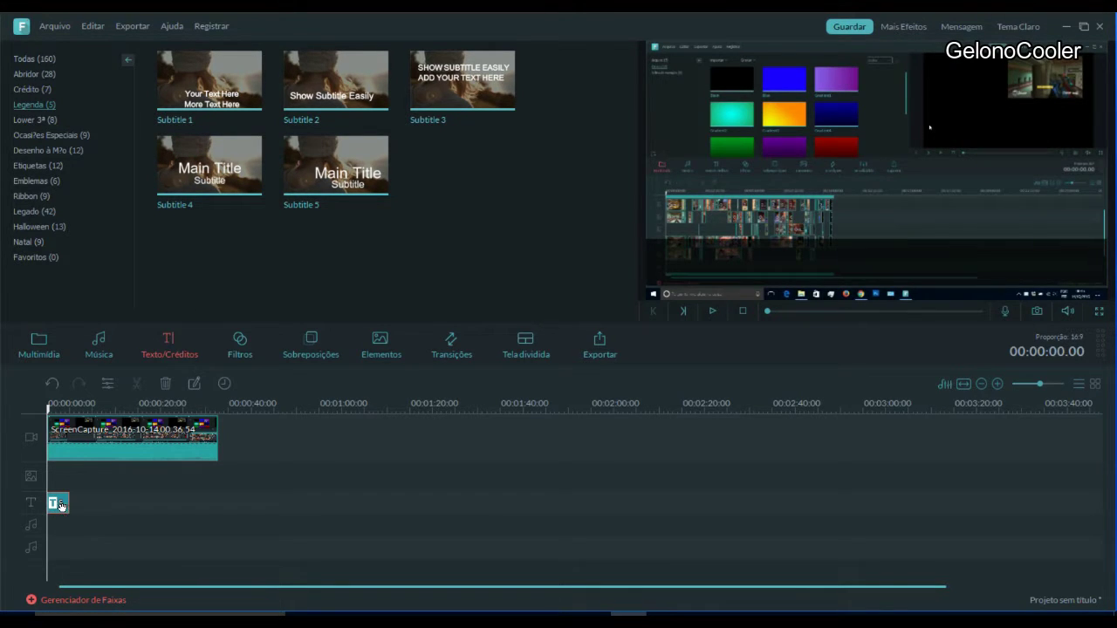
View the Subtitle 4 title's text settings and delete the title from the timeline.
double_click(61, 505)
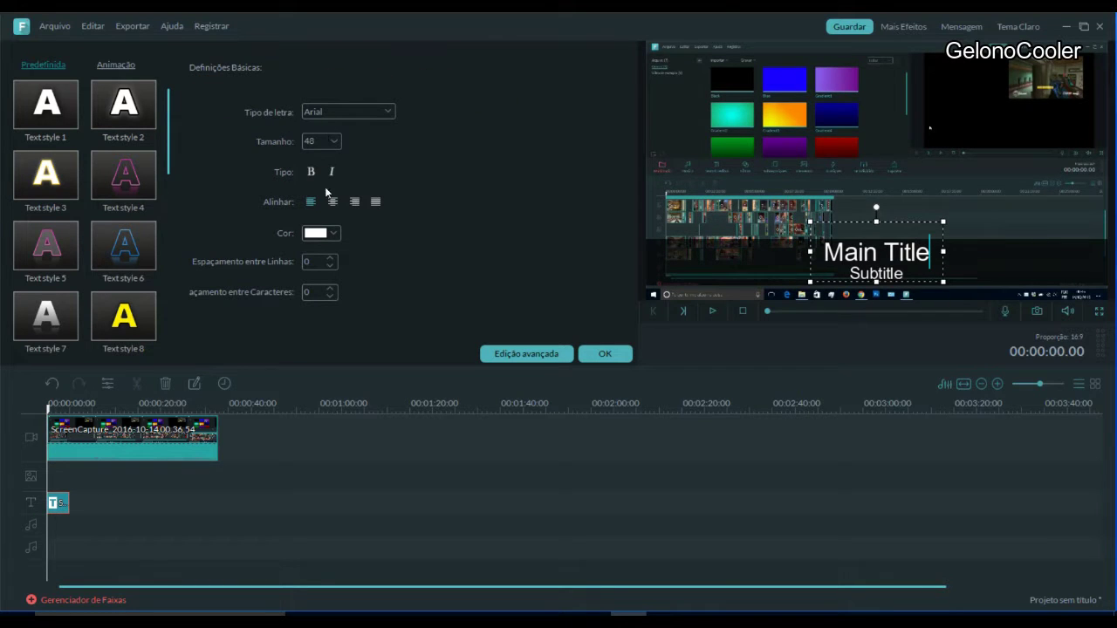
left_click(502, 355)
left_click(598, 357)
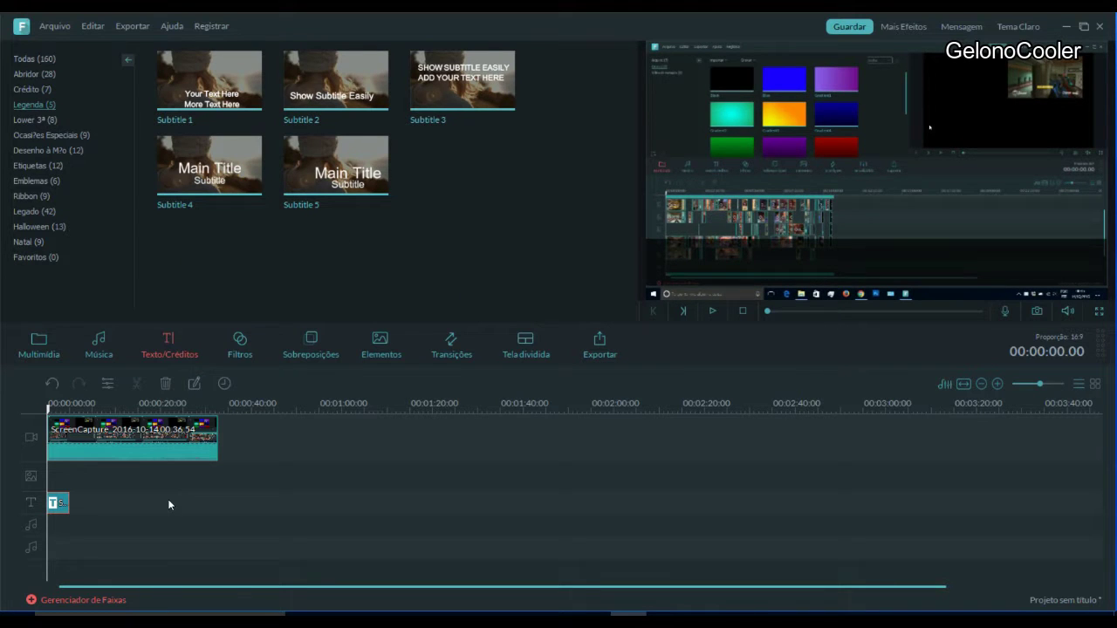
key("Delete")
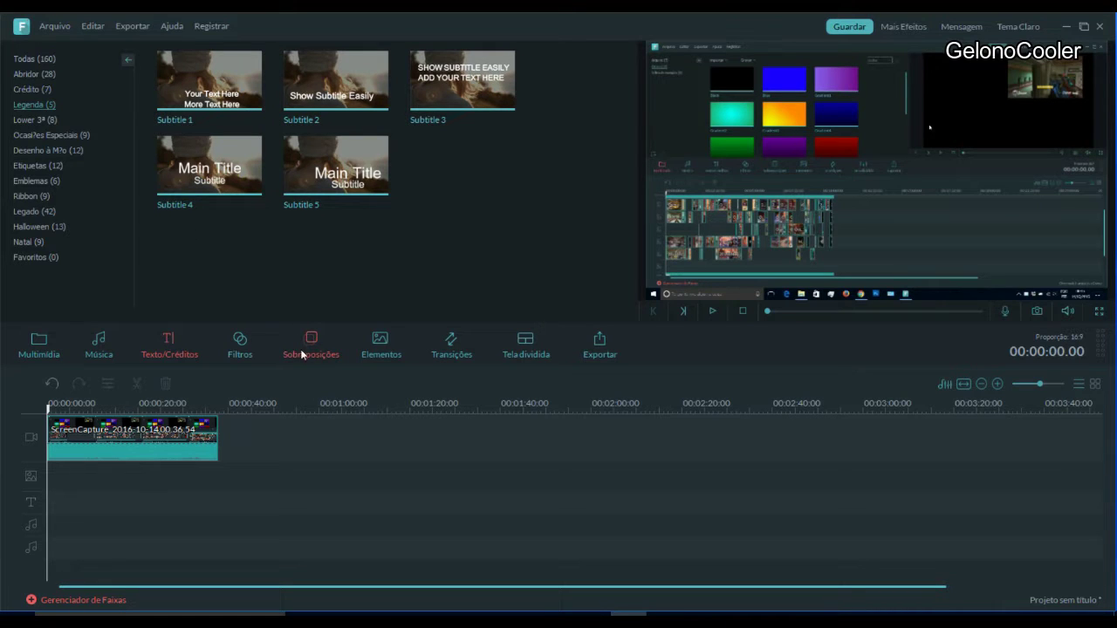
Preview the Colorful Light Leaks 3 filter on the ScreenCapture clip from the 20-second mark, and delete the filter.
left_click(249, 350)
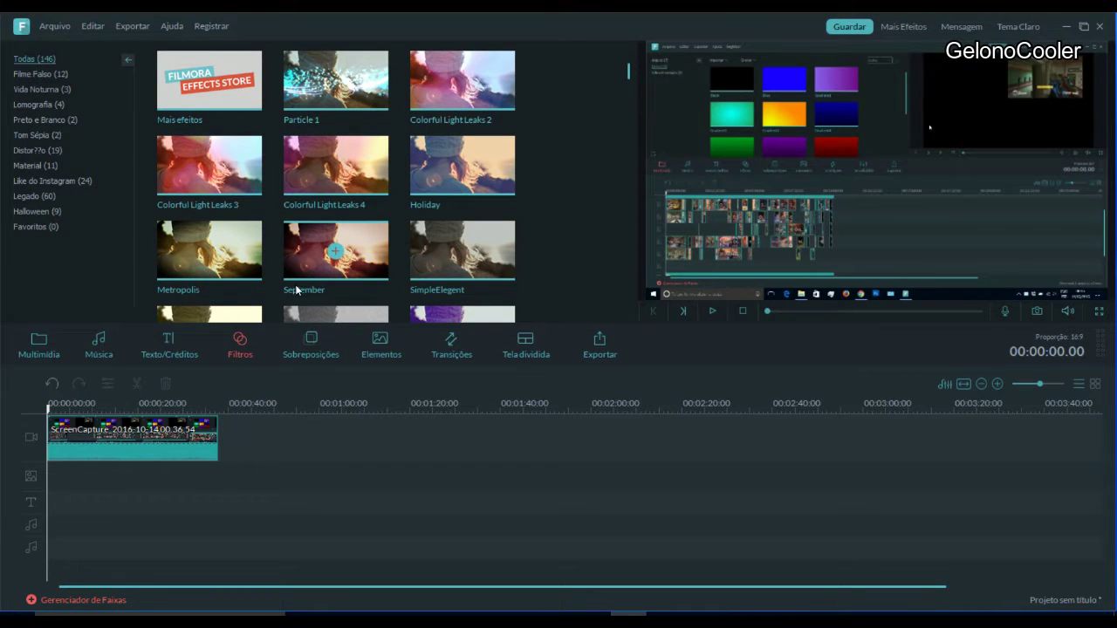
left_click_drag(233, 169, 142, 463)
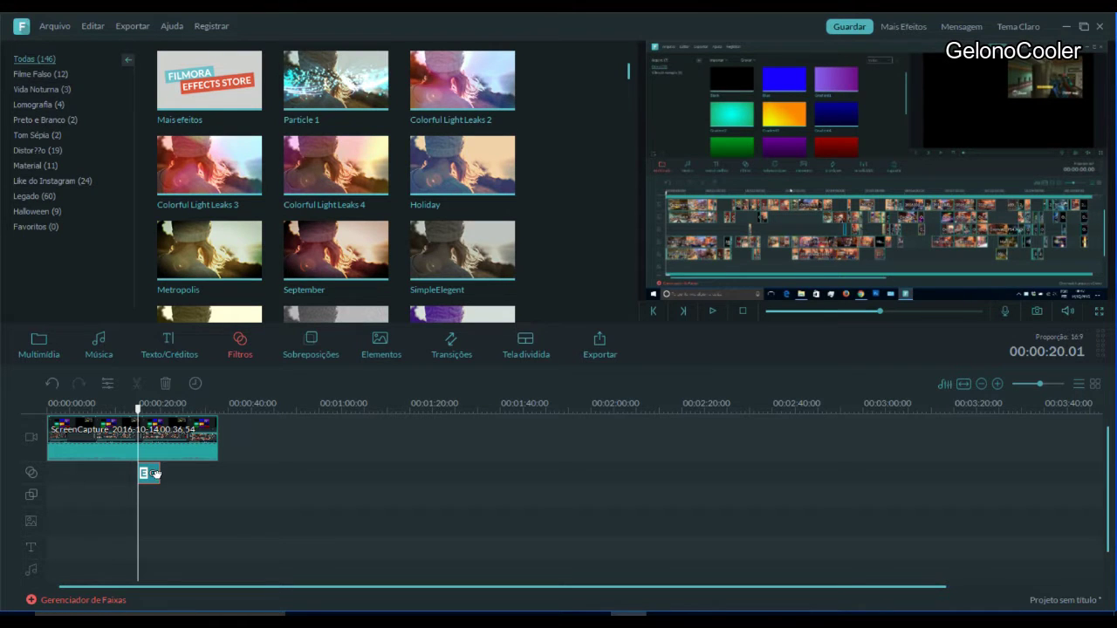
left_click(714, 311)
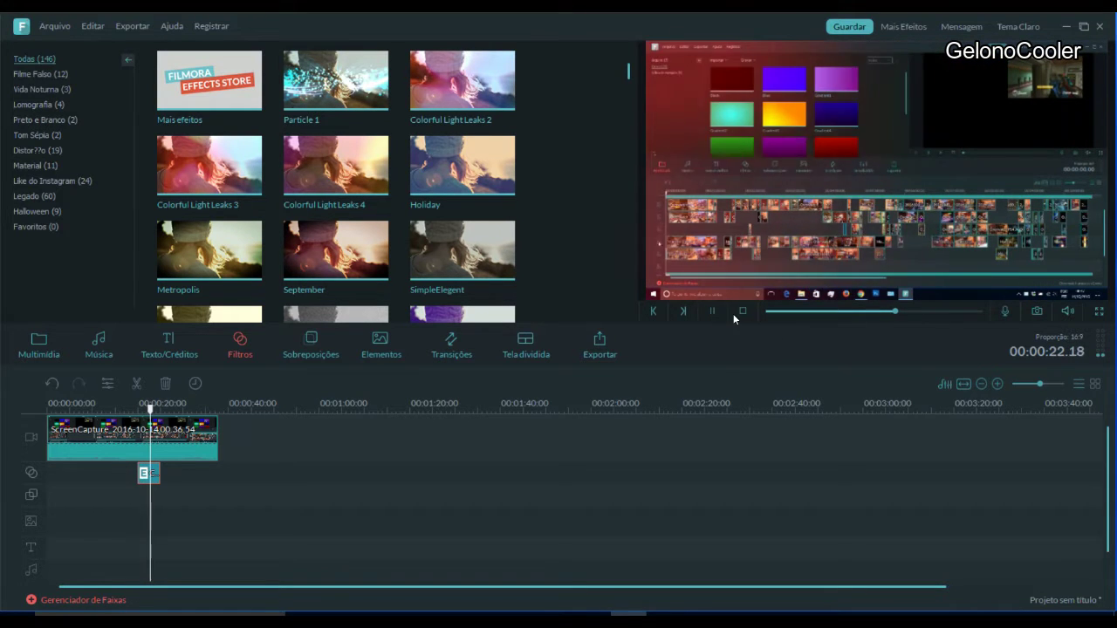
left_click(743, 310)
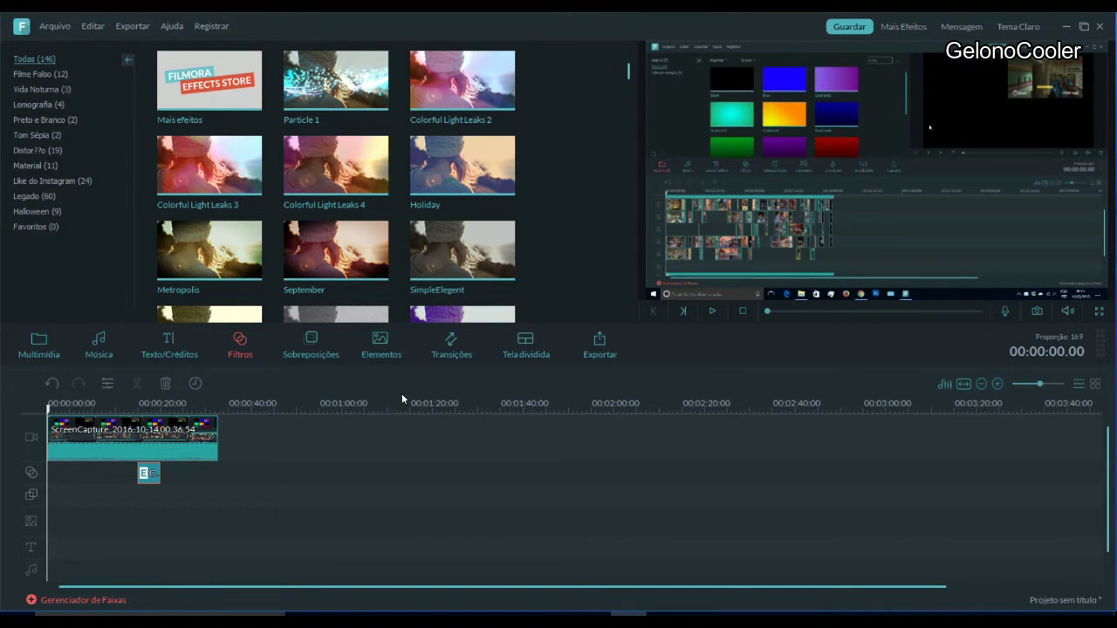
key("Delete")
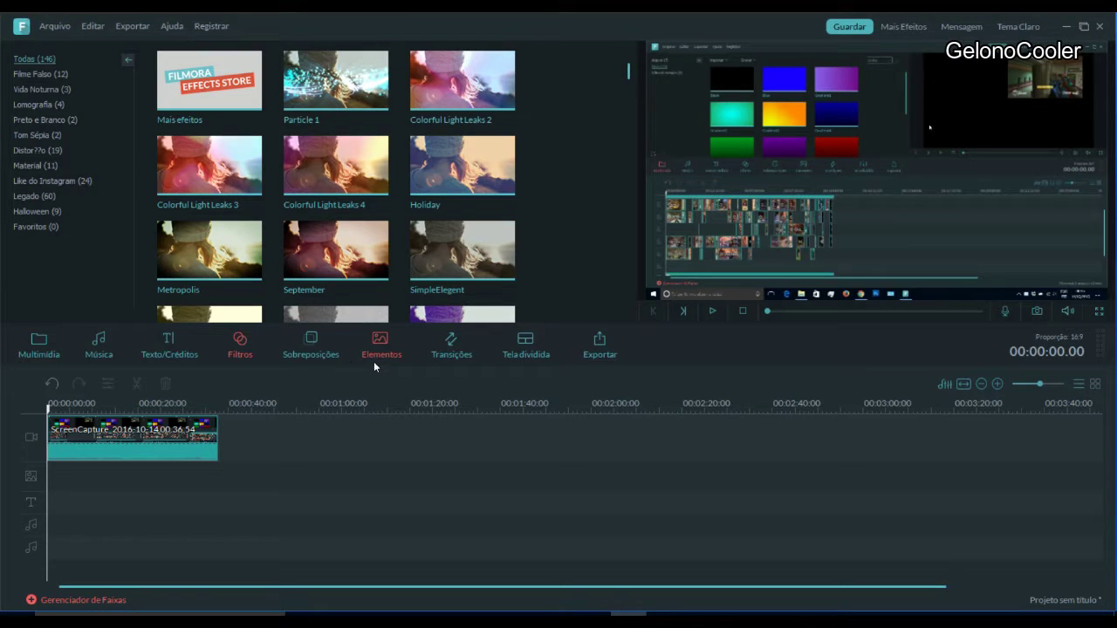
Preview the Vacation 6 element over the ScreenCapture clip just past the 20-second mark, and delete the element.
left_click(311, 345)
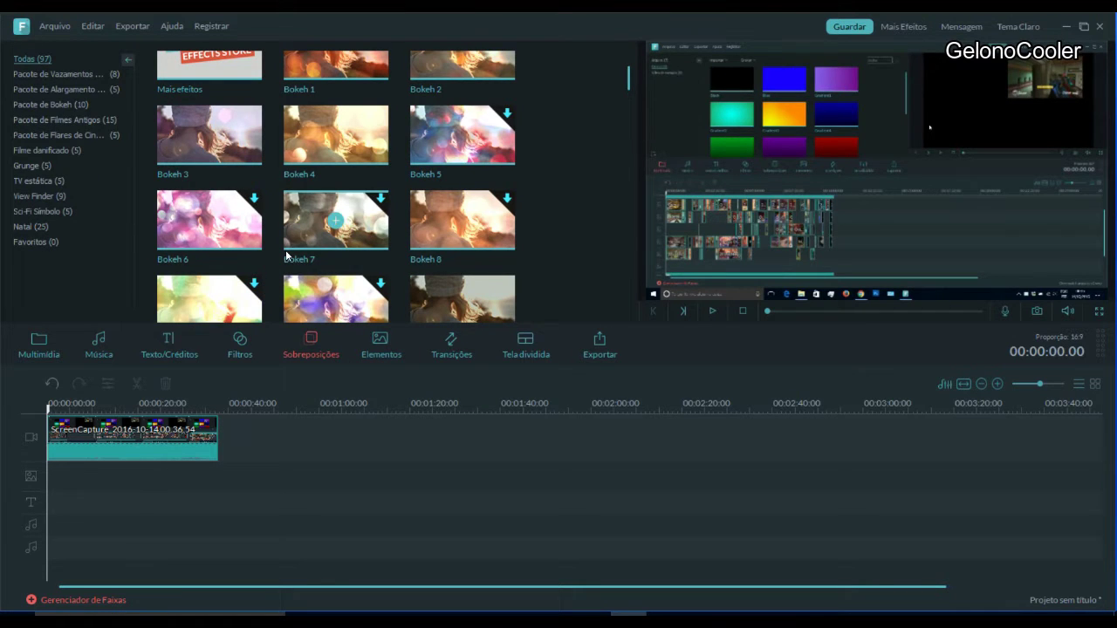
left_click(378, 353)
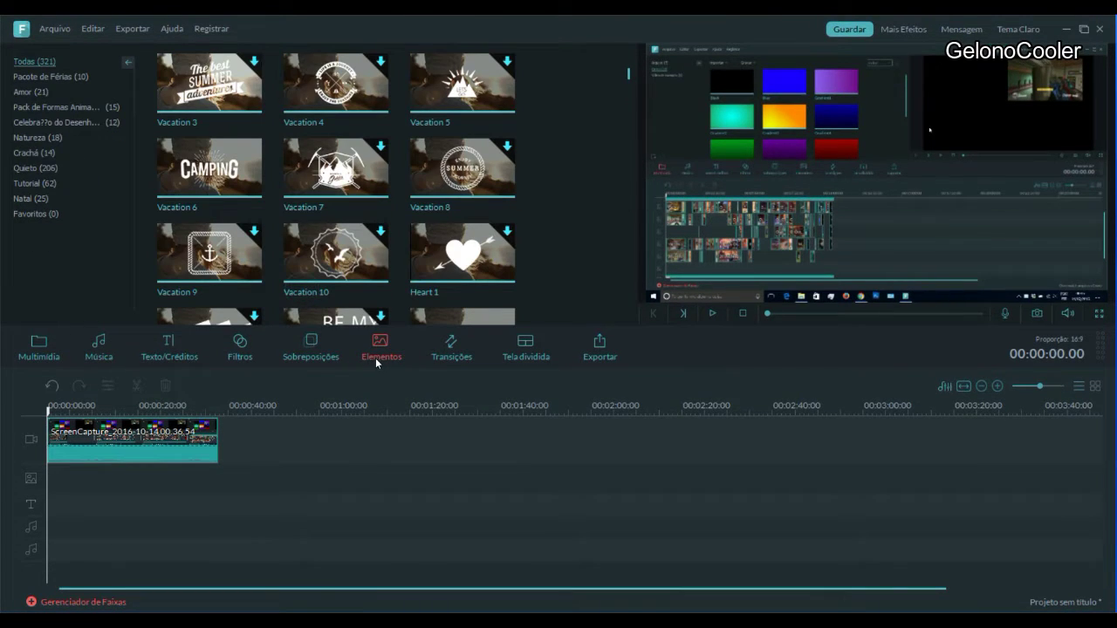
left_click_drag(209, 167, 329, 431)
key("space")
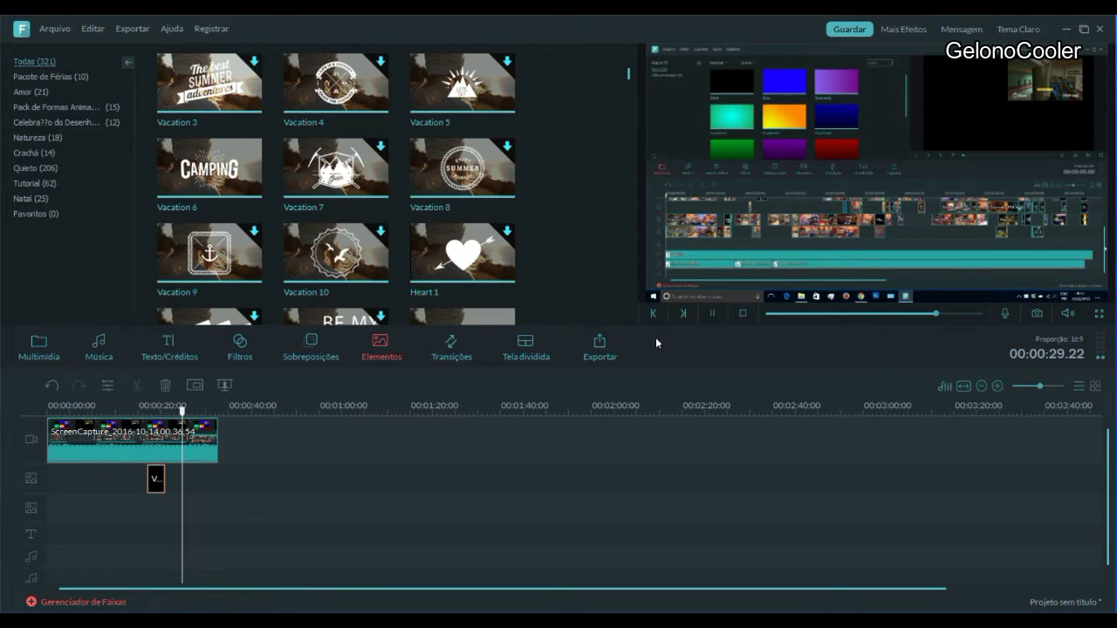
left_click(742, 312)
key("Delete")
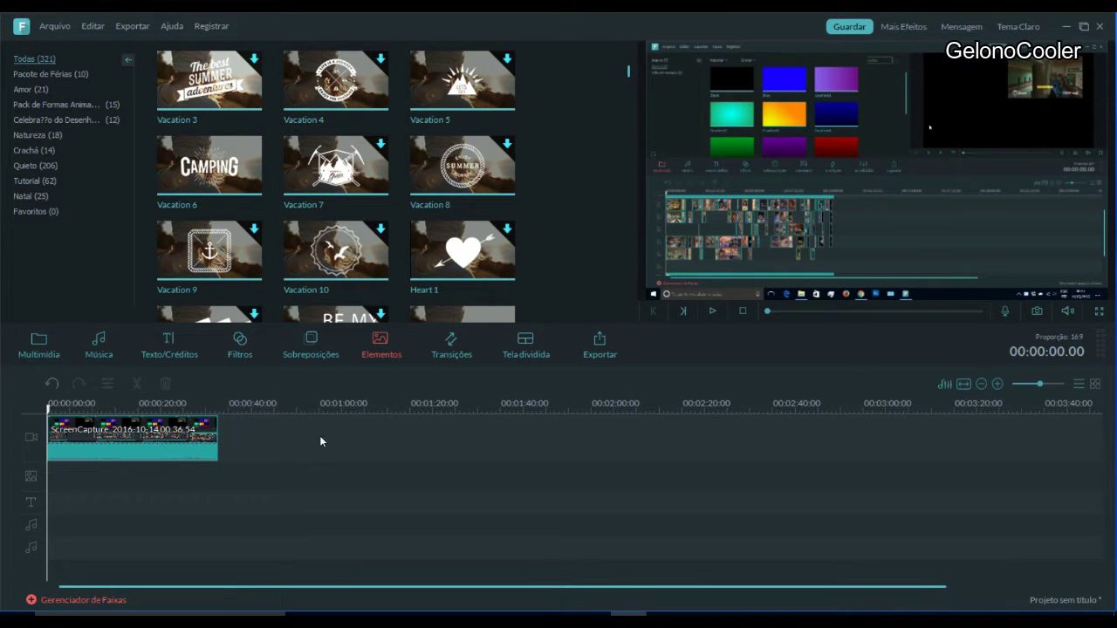
Place the GeloEnding v5 (final) clip on the overlay track beneath the start of the ScreenCapture clip.
left_click(38, 345)
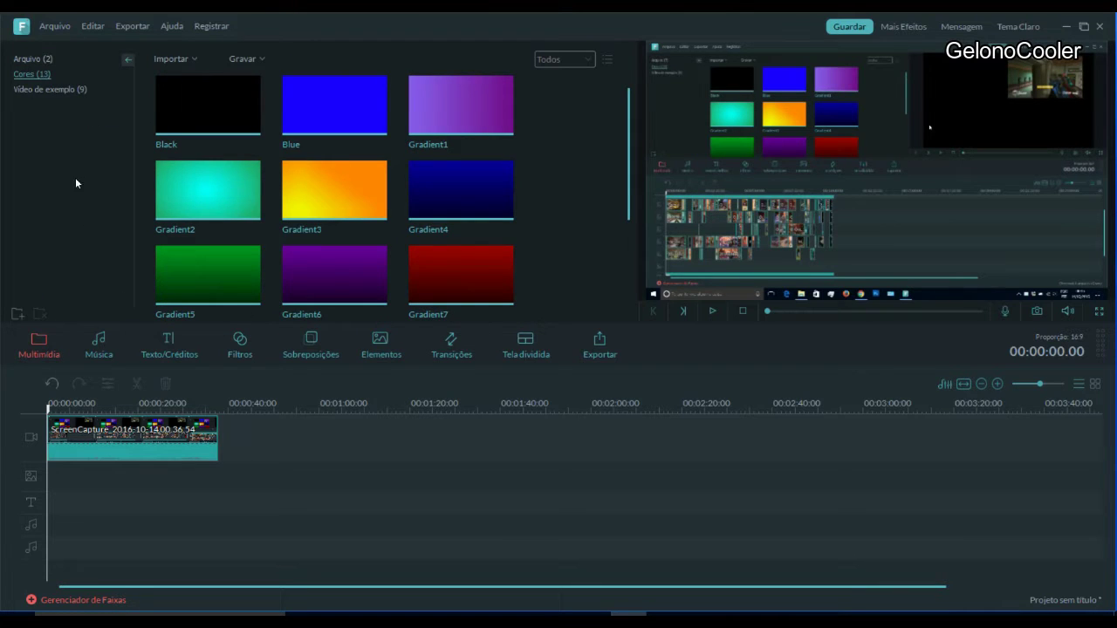
left_click(35, 59)
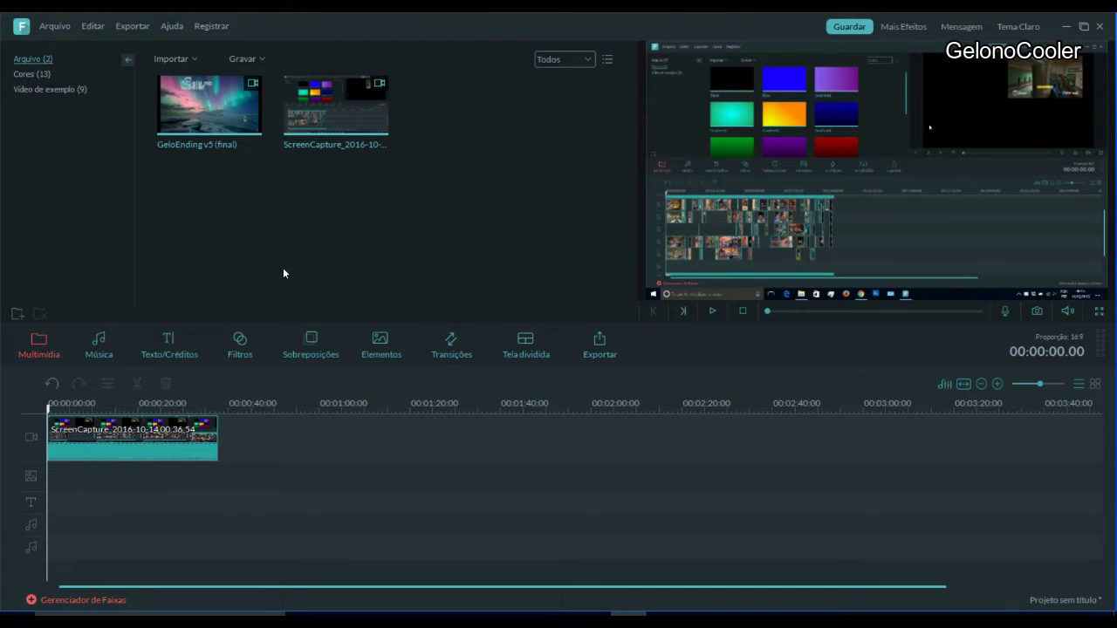
left_click_drag(193, 132, 50, 497)
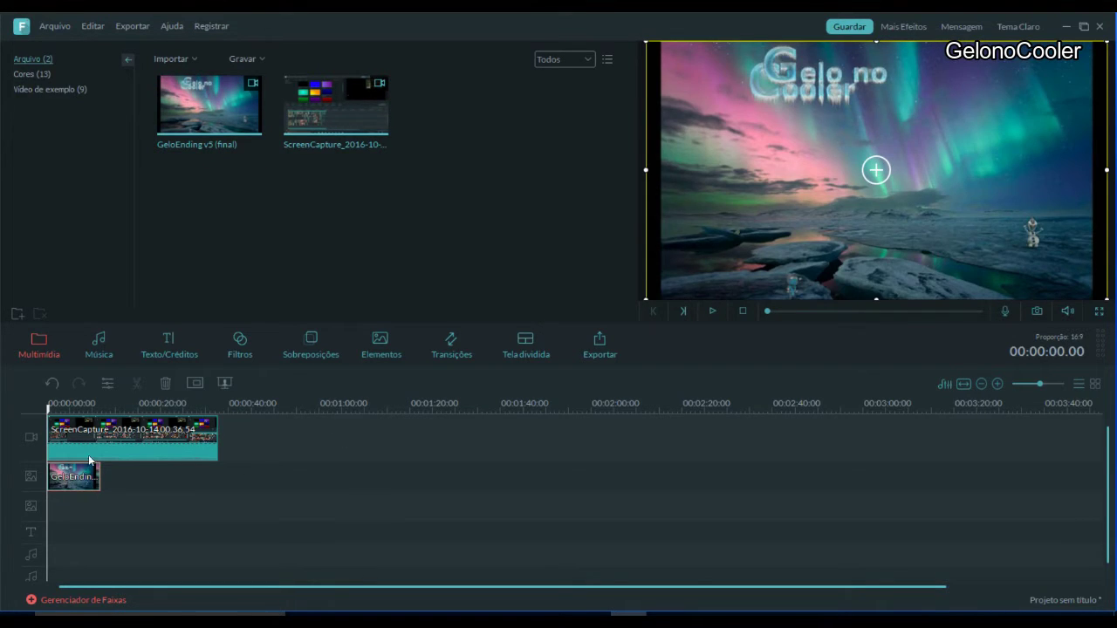
Shrink the GeloEnding overlay to about a third of the frame width in the picture's lower-right area, and play the result.
left_click_drag(643, 40, 912, 213)
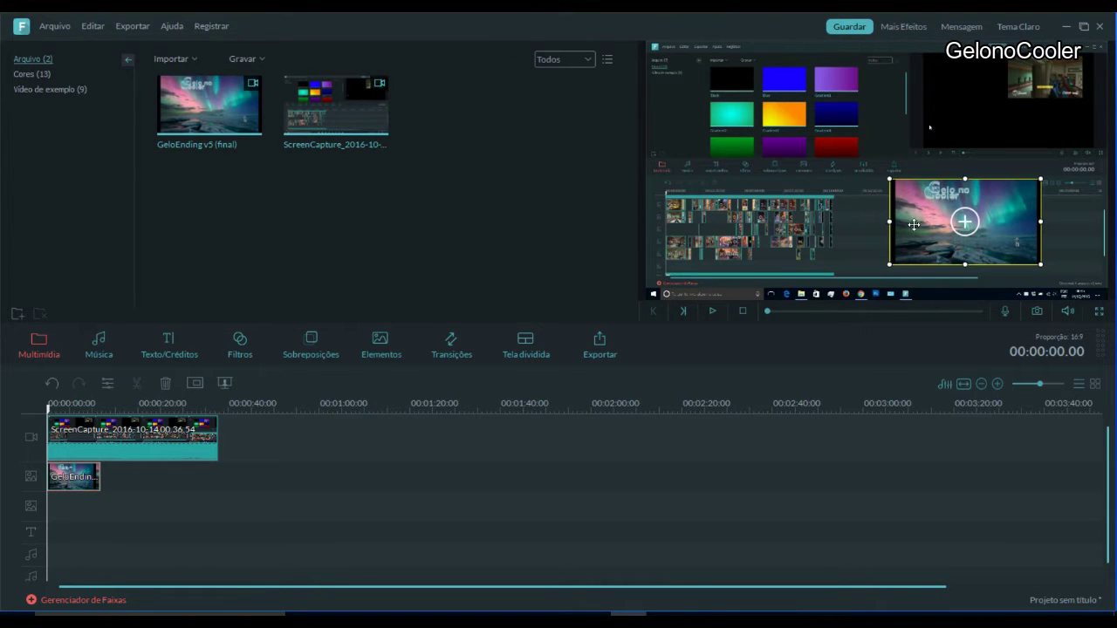
left_click(714, 313)
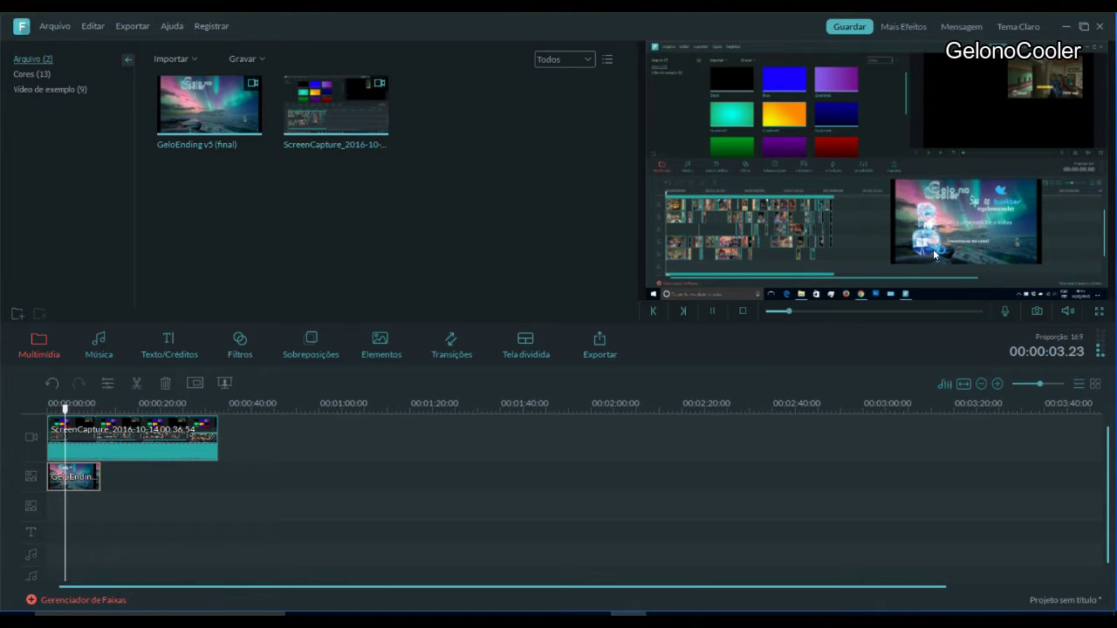
left_click(743, 312)
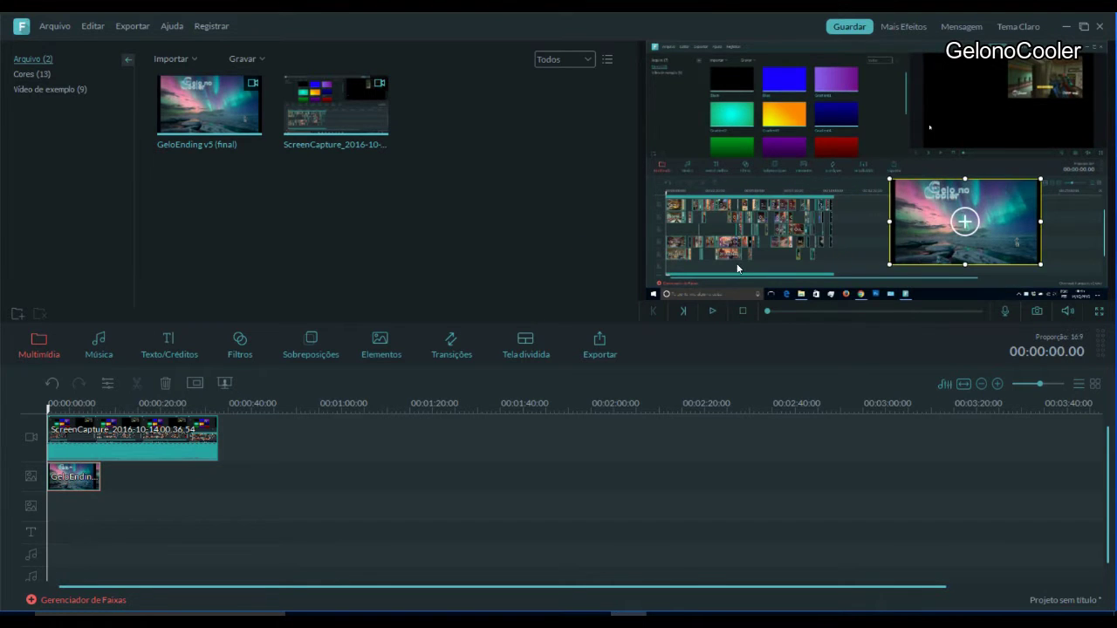
mouse_move(927, 246)
left_mouse_down()
mouse_move(964, 143)
mouse_move(956, 209)
mouse_move(926, 233)
left_mouse_up()
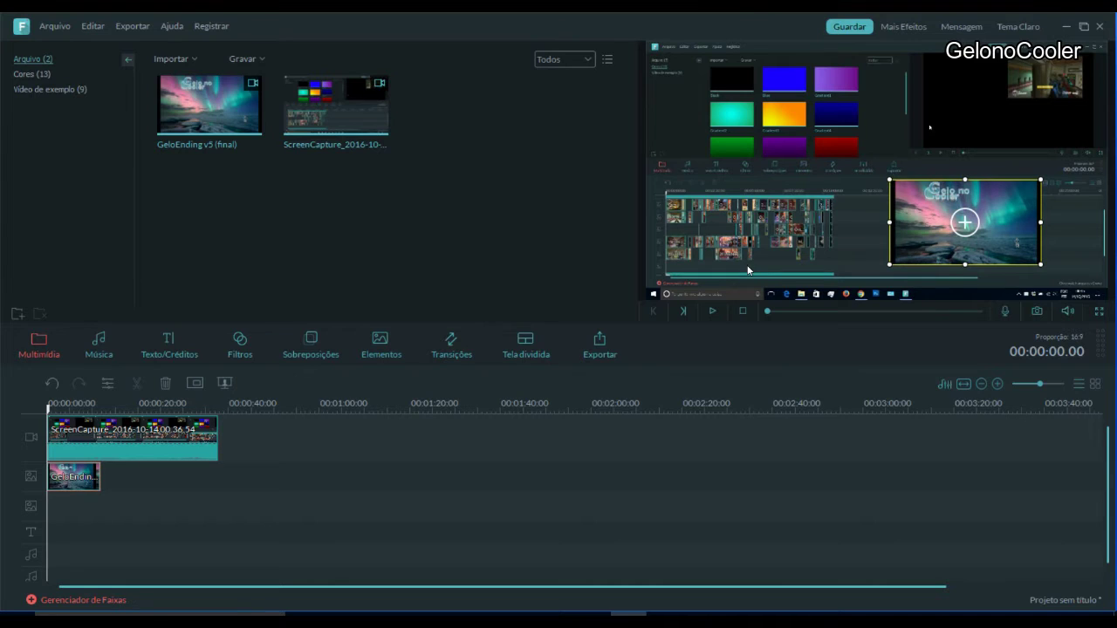
Try the Chroma Key on the GeloEnding overlay with orange as the transparent colour, and discard the changes.
left_click(224, 384)
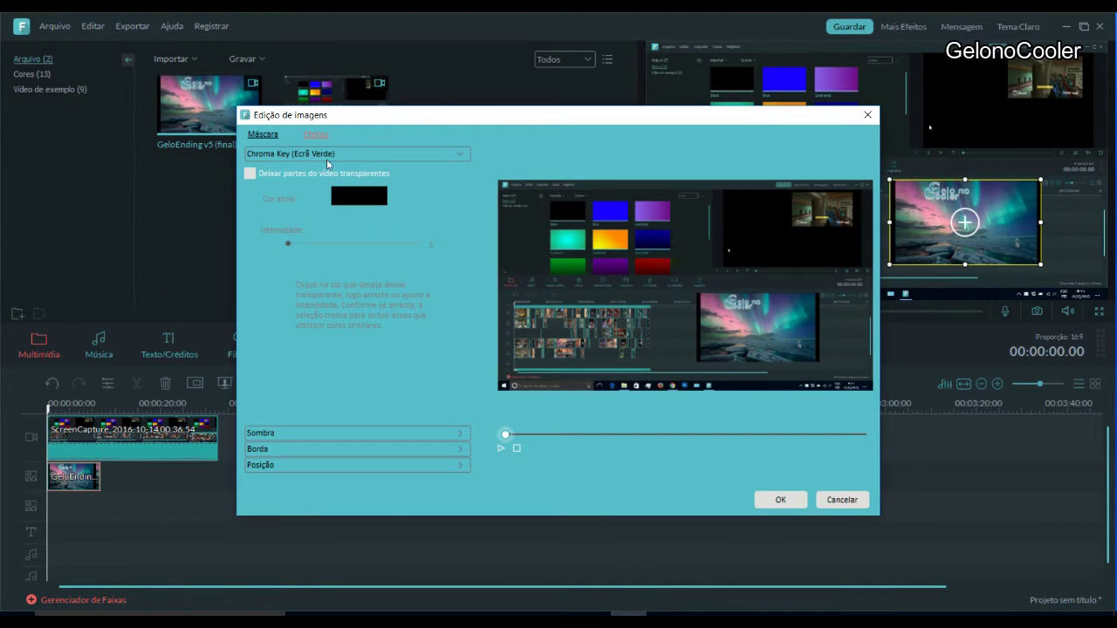
left_click(251, 174)
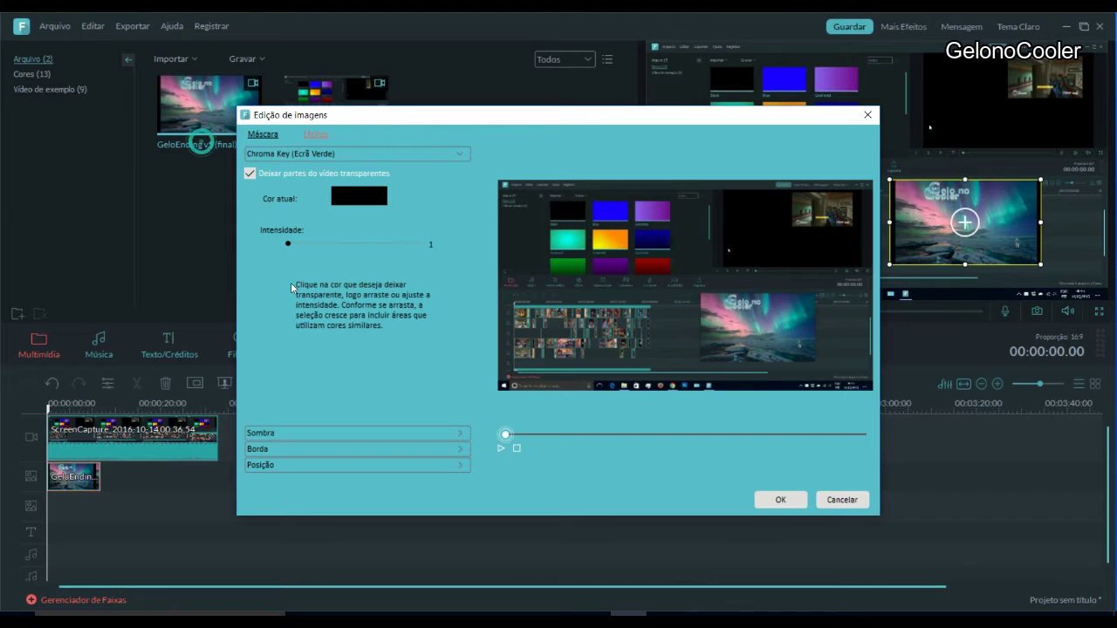
left_click(620, 234)
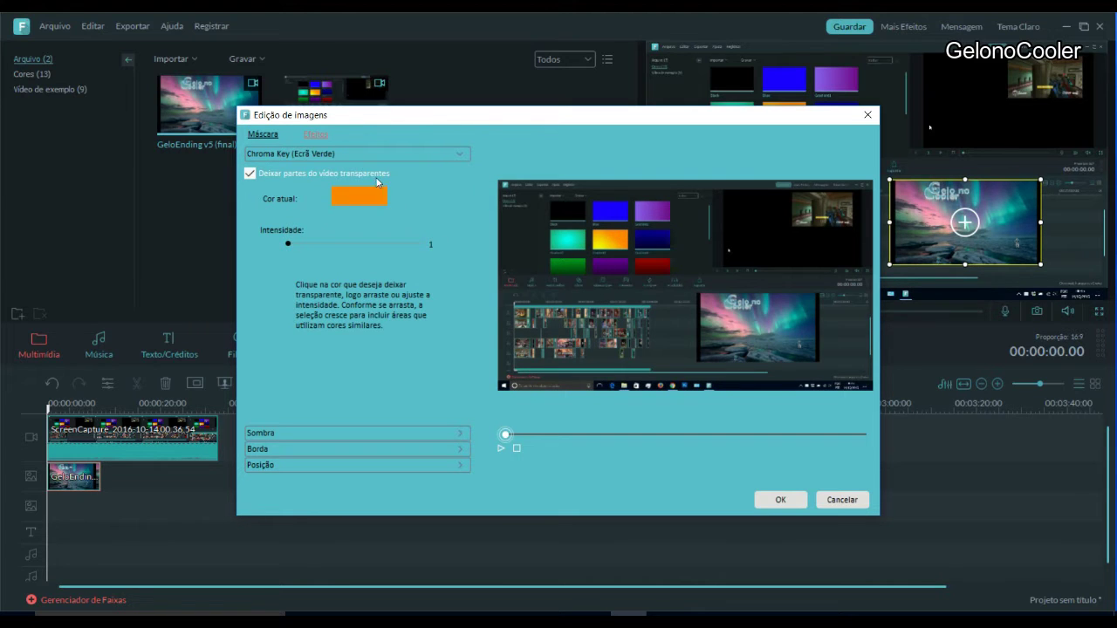
left_click_drag(305, 245, 326, 245)
left_click(839, 499)
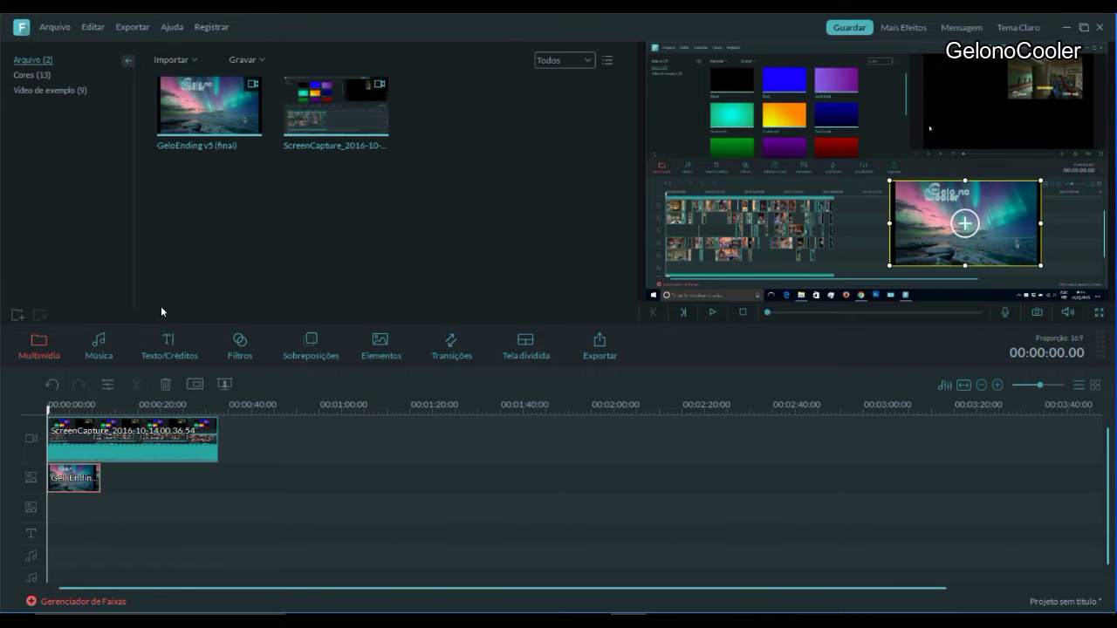
Look through the recording and media import options, and review the MP4 output settings for creating a video.
left_click(240, 61)
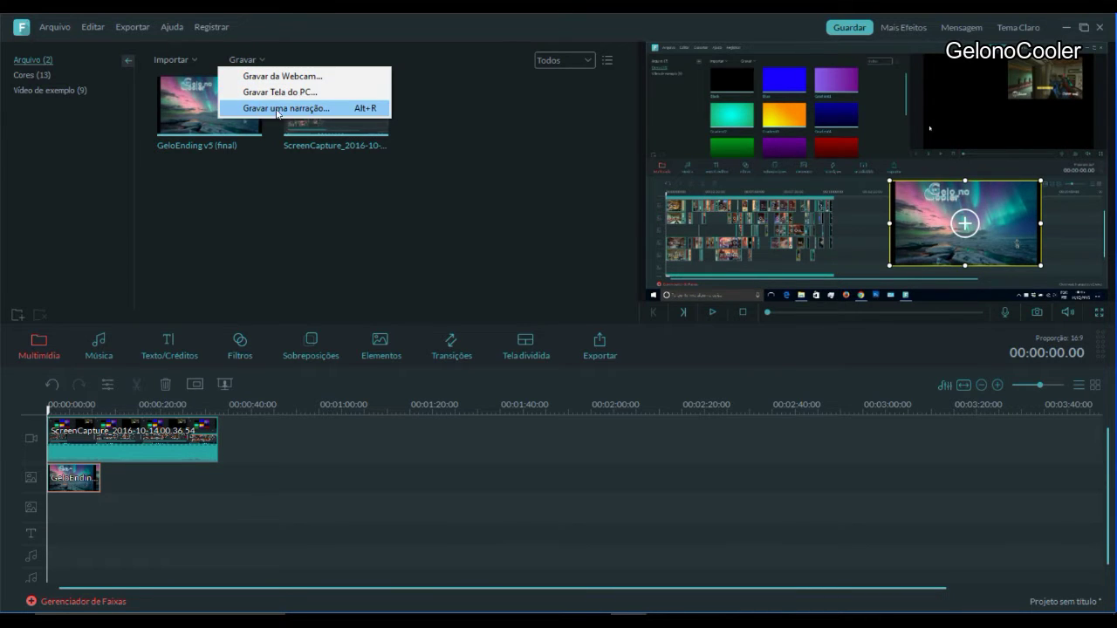
left_click(172, 60)
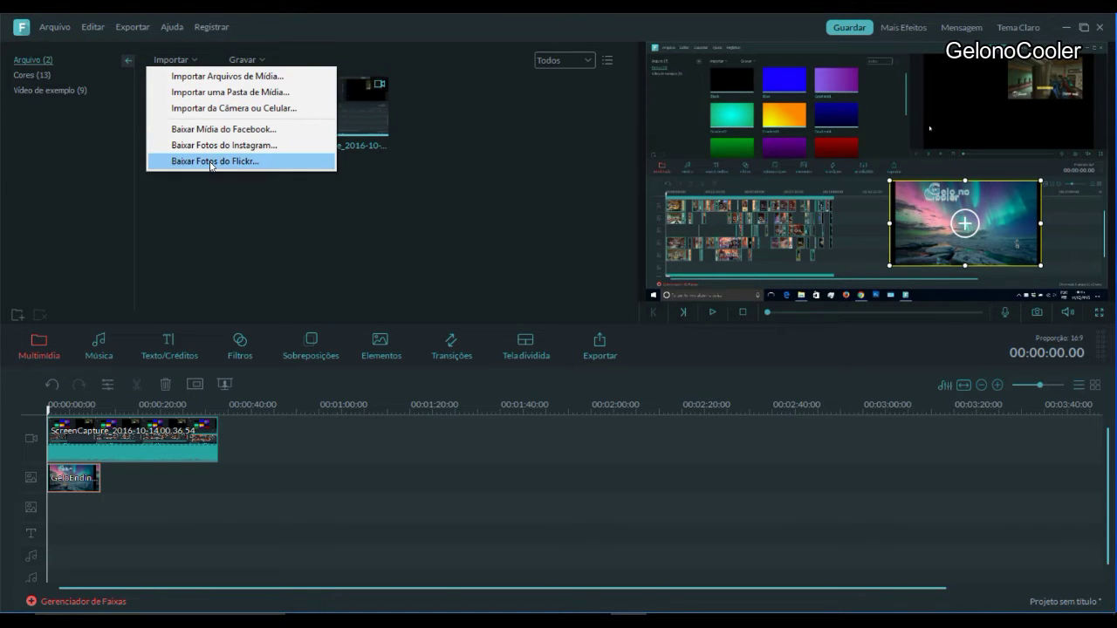
left_click(153, 48)
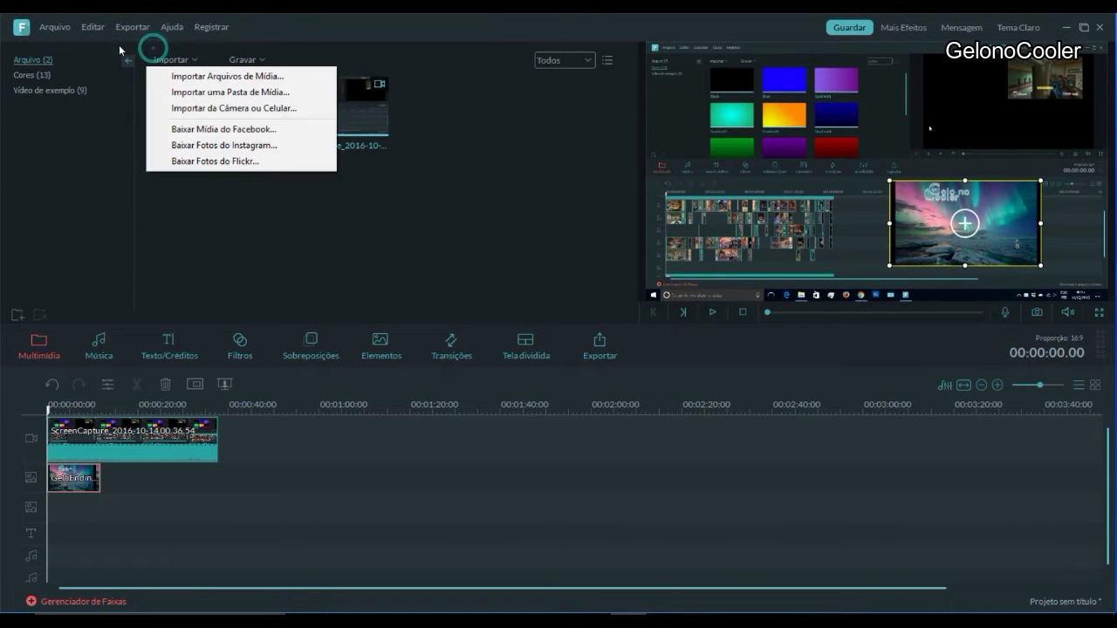
left_click(64, 50)
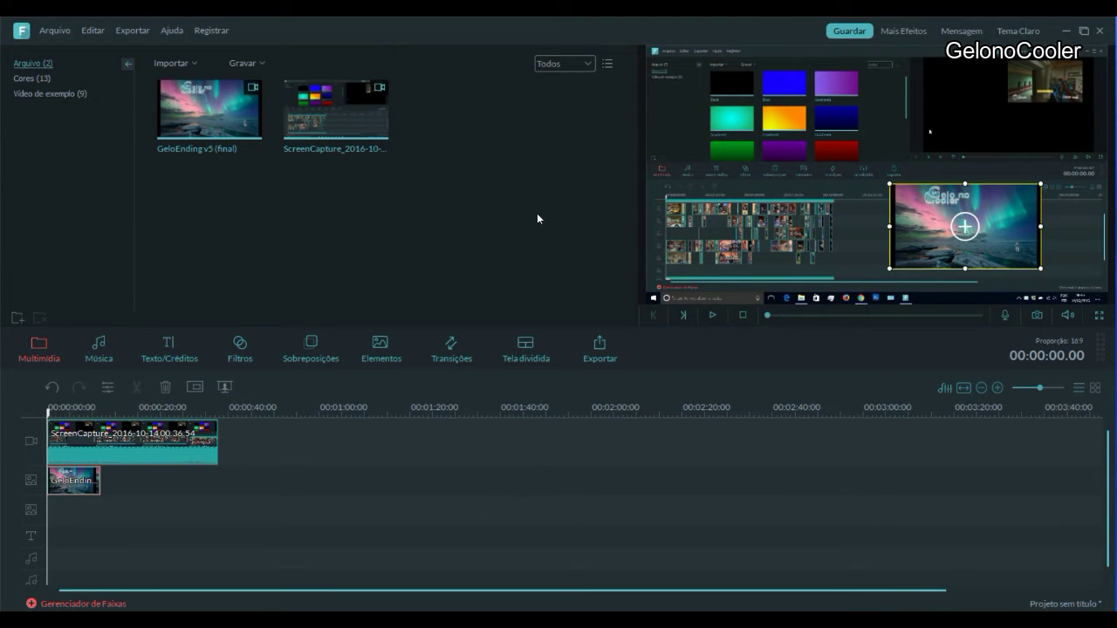
left_click(55, 31)
mouse_move(133, 29)
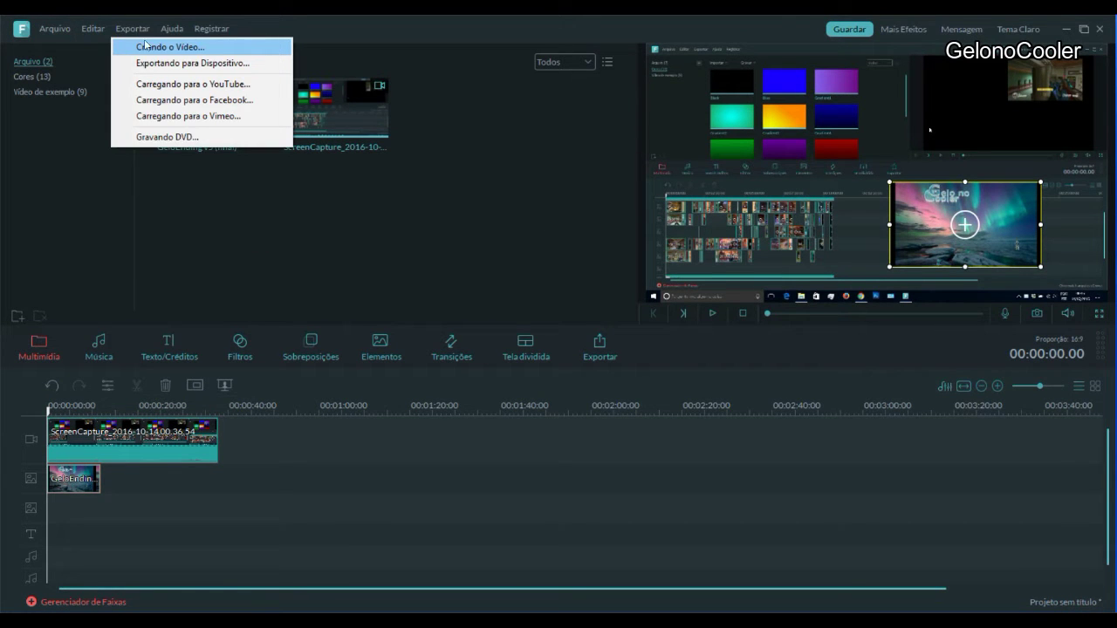
left_click(176, 48)
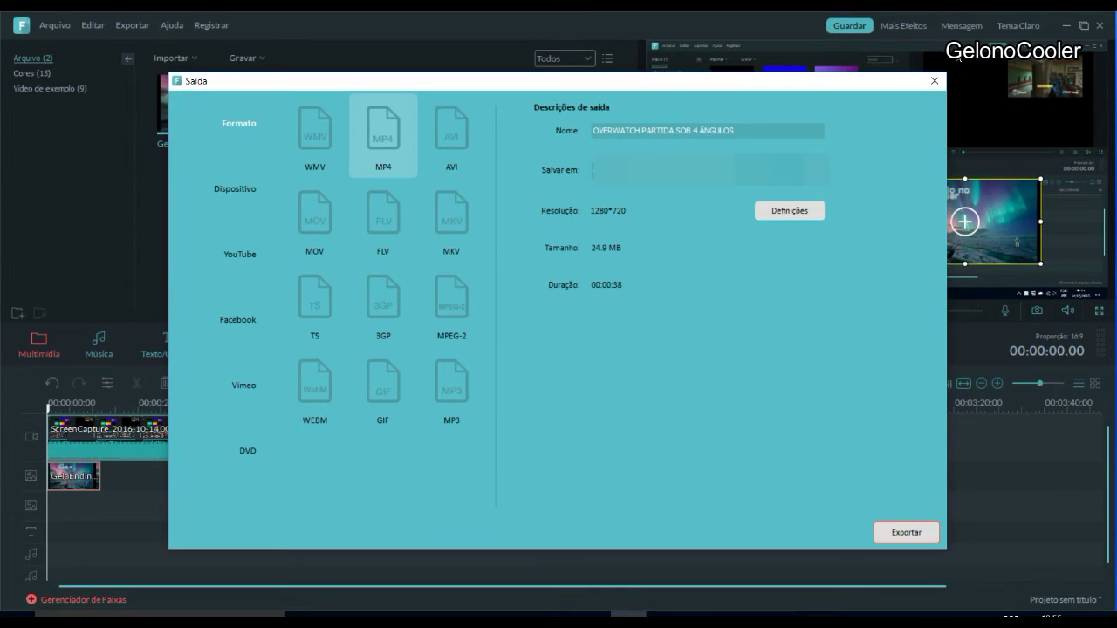
left_click(935, 80)
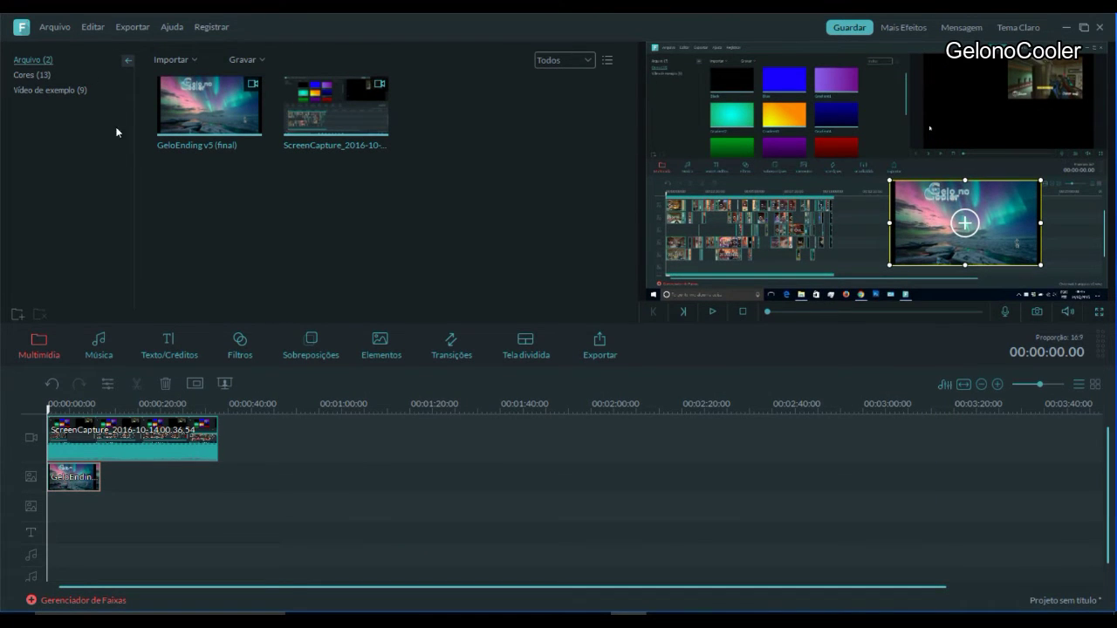
Show the split-screen layouts and delete both the ScreenCapture and GeloEnding clips from the timeline.
left_click(454, 348)
left_click(504, 352)
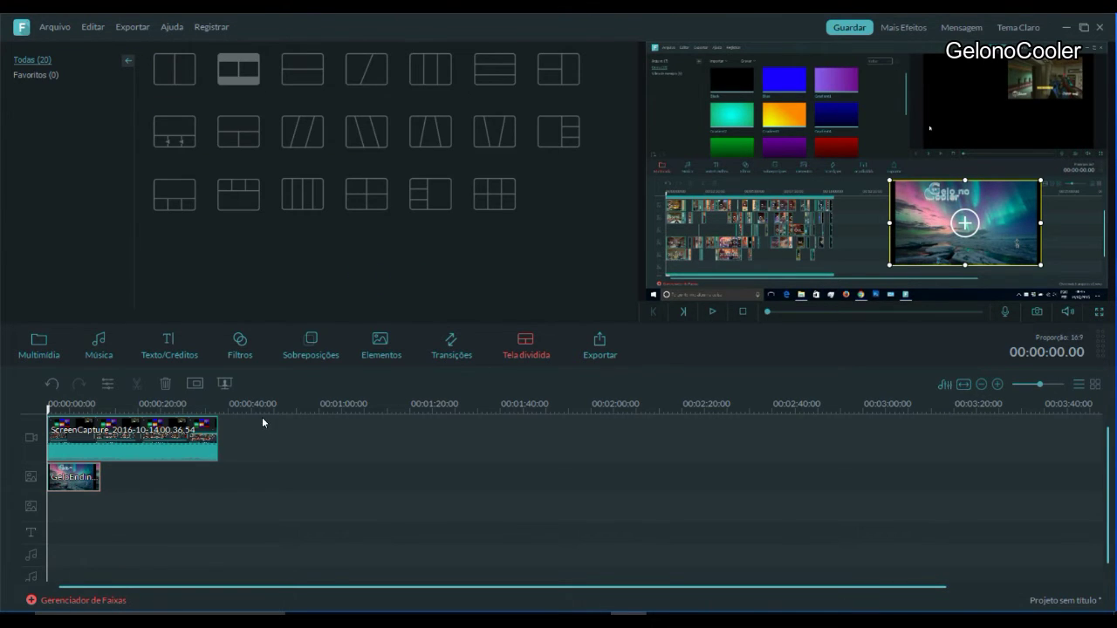
left_click_drag(249, 433, 80, 516)
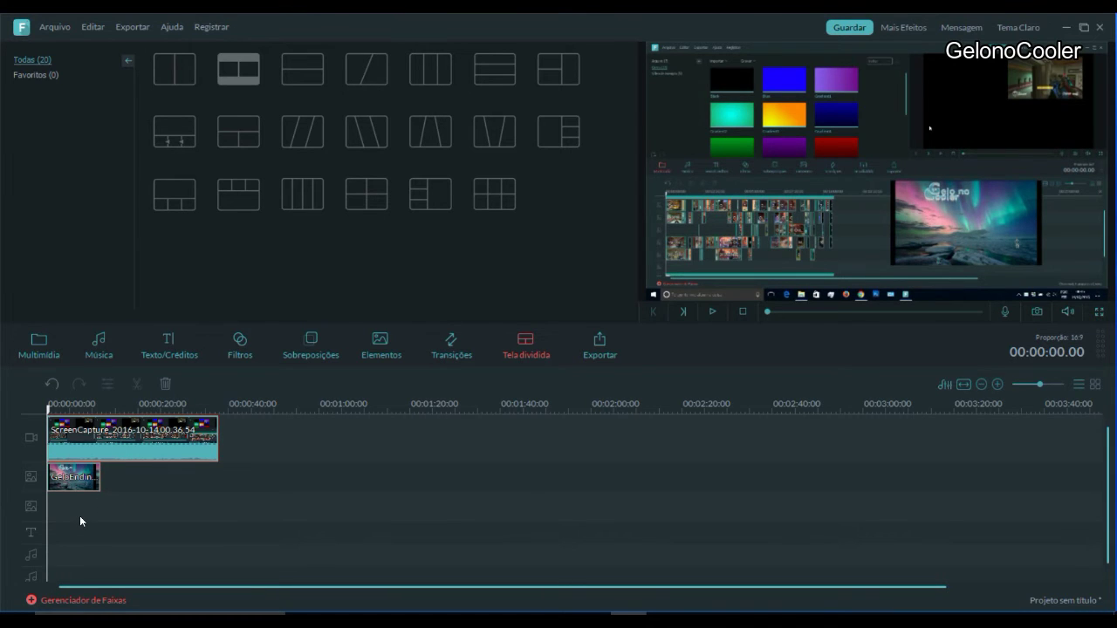
key("Delete")
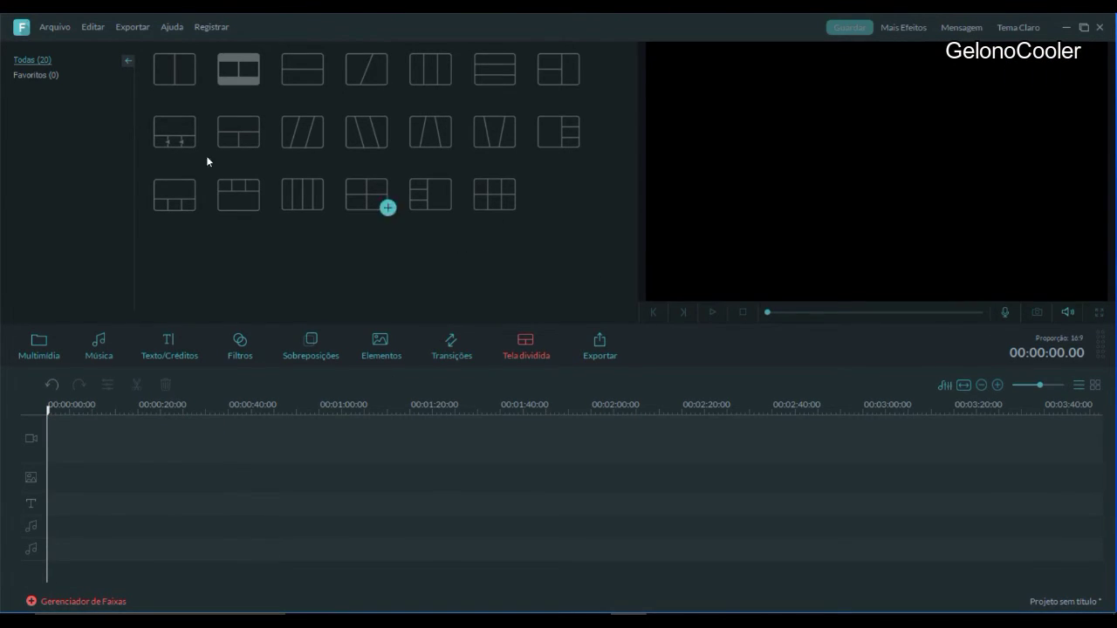
Build a letterboxed side-by-side split screen with the ScreenCapture clip in zone 1 and GeloEnding v5 (final) in zone 2, and play it.
left_click(236, 78)
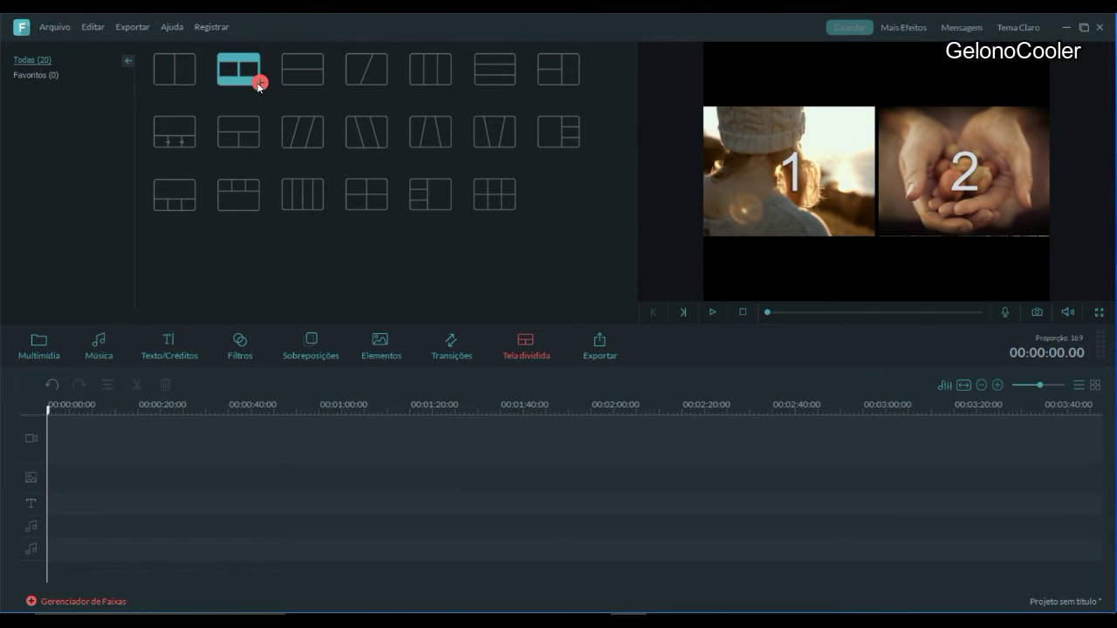
left_click(260, 83)
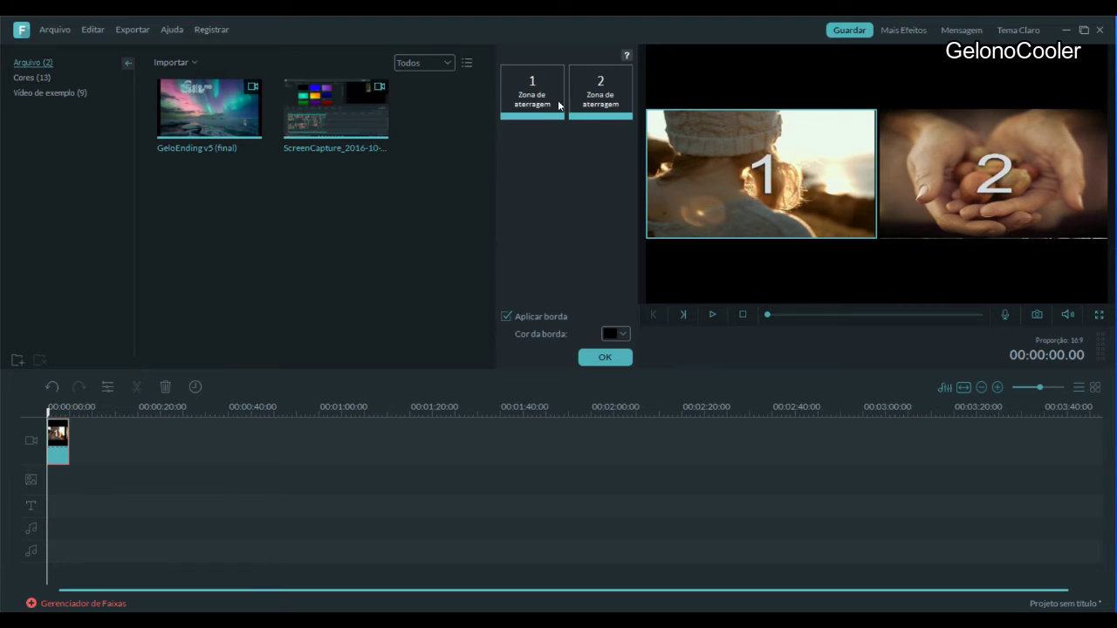
left_click_drag(228, 156, 532, 93)
left_click_drag(253, 131, 591, 99)
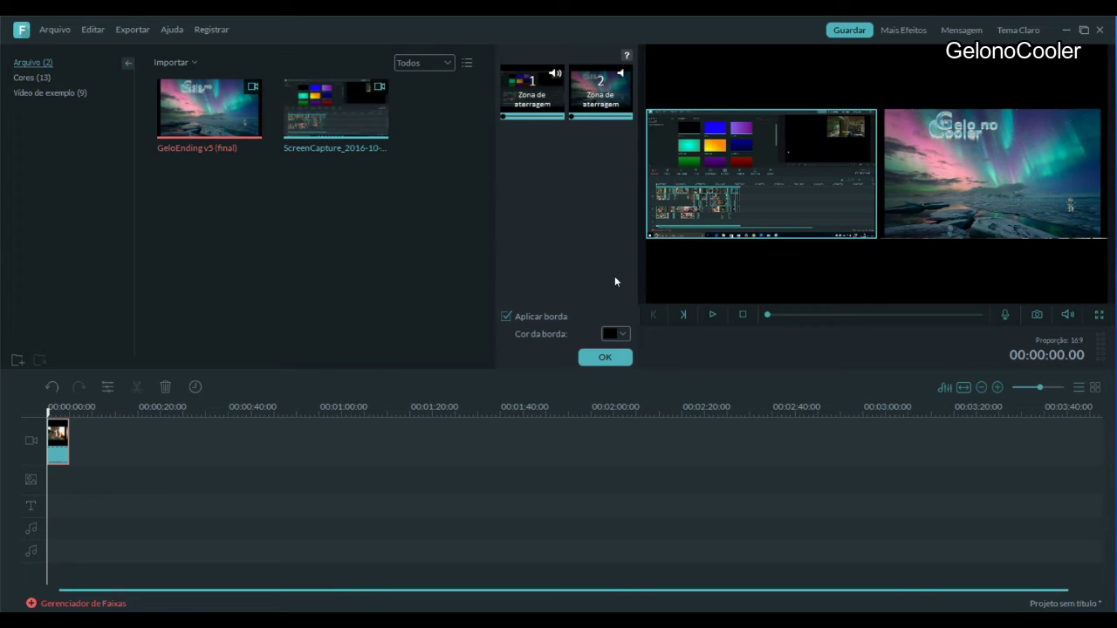
left_click(714, 314)
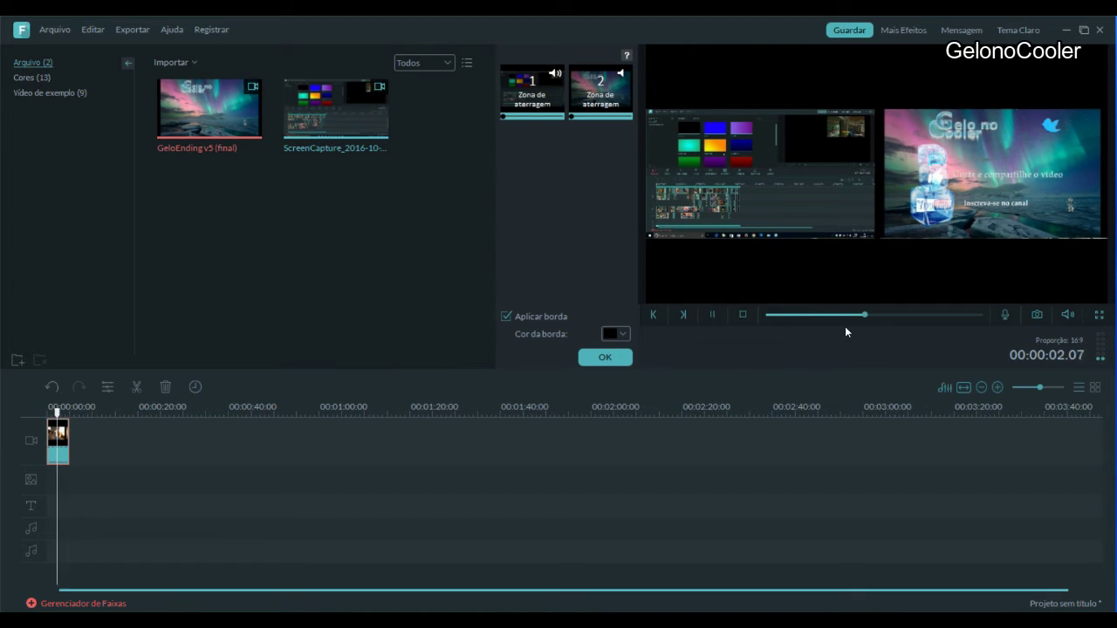
left_click(741, 316)
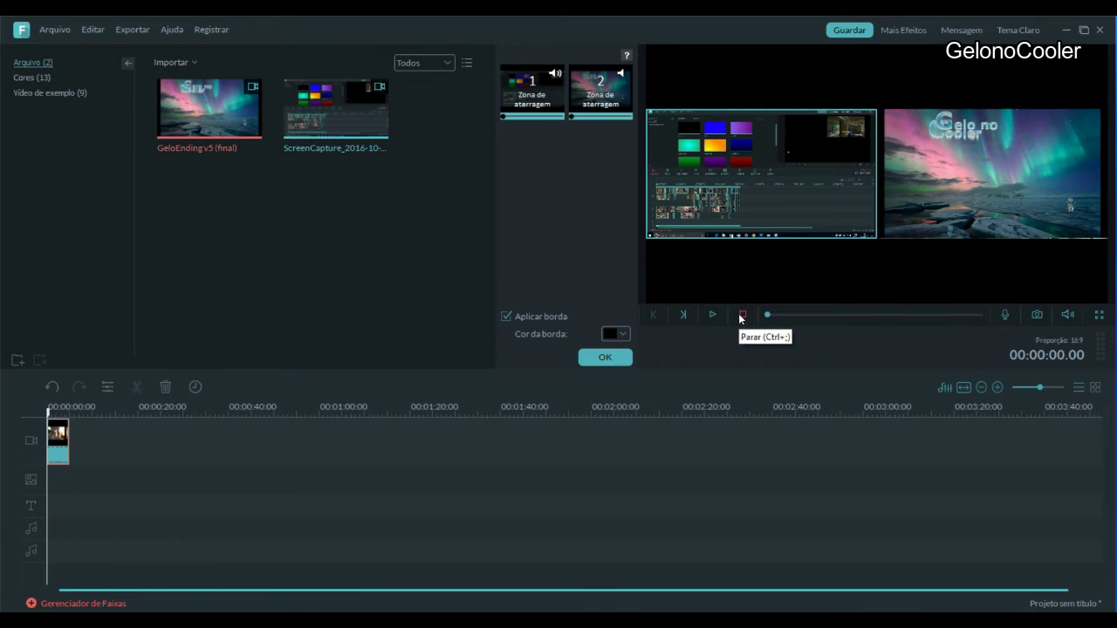